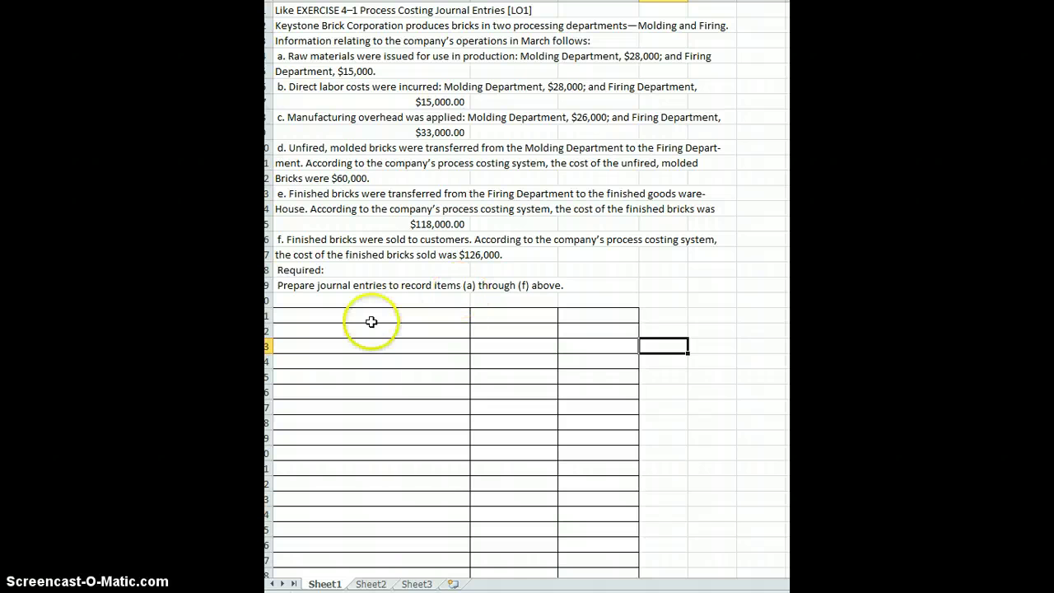
Step: Label entry (a) and list the accounts Work in Process-Modling and Workin Process- firing
{"action": "left_click", "coordinate": [370, 318]}
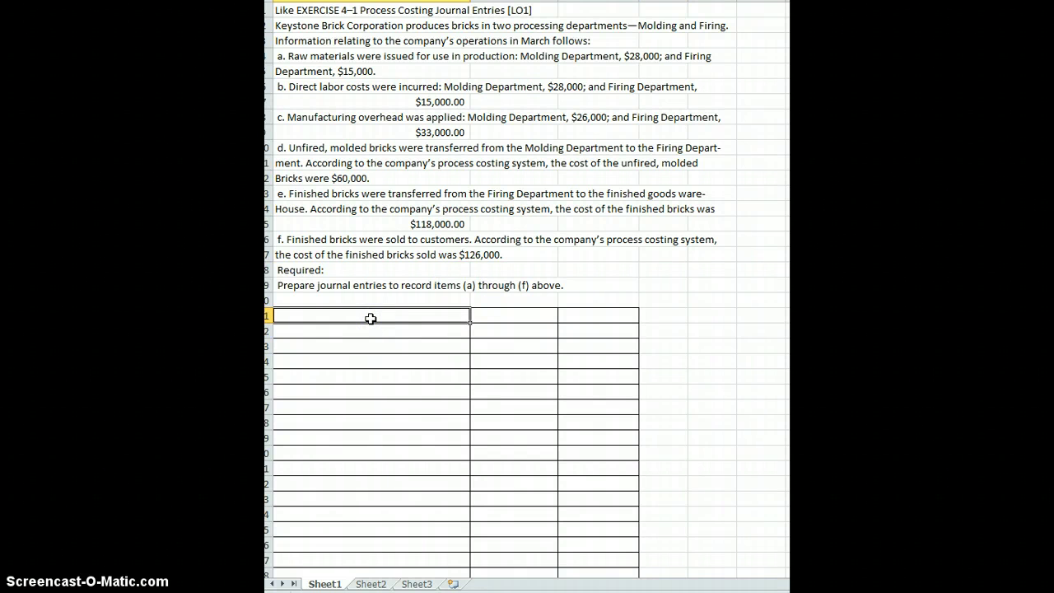
{"action": "type", "text": "a"}
{"action": "key", "text": "Return"}
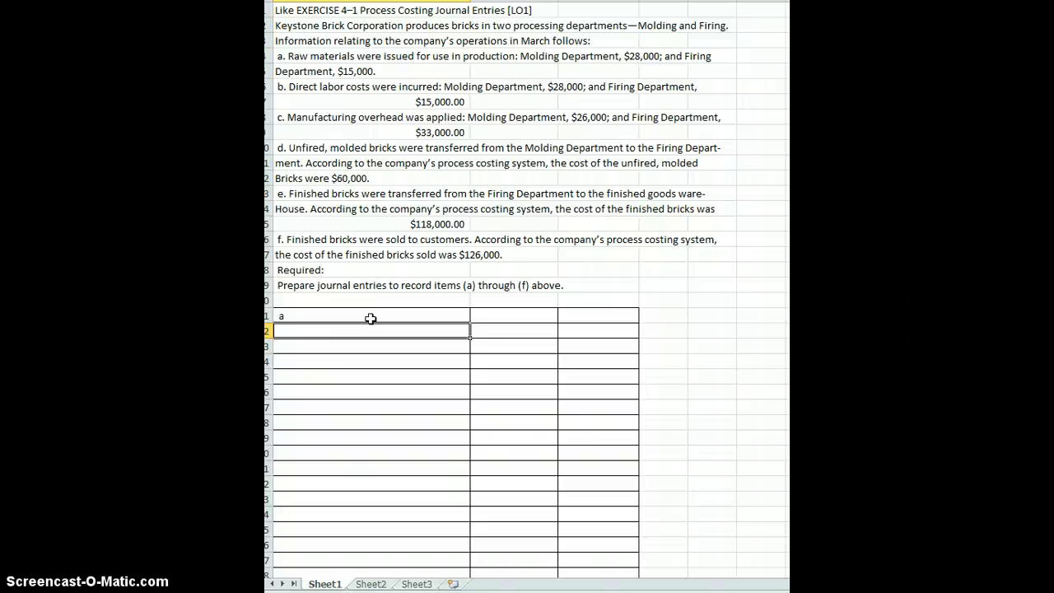
{"action": "type", "text": "Work"}
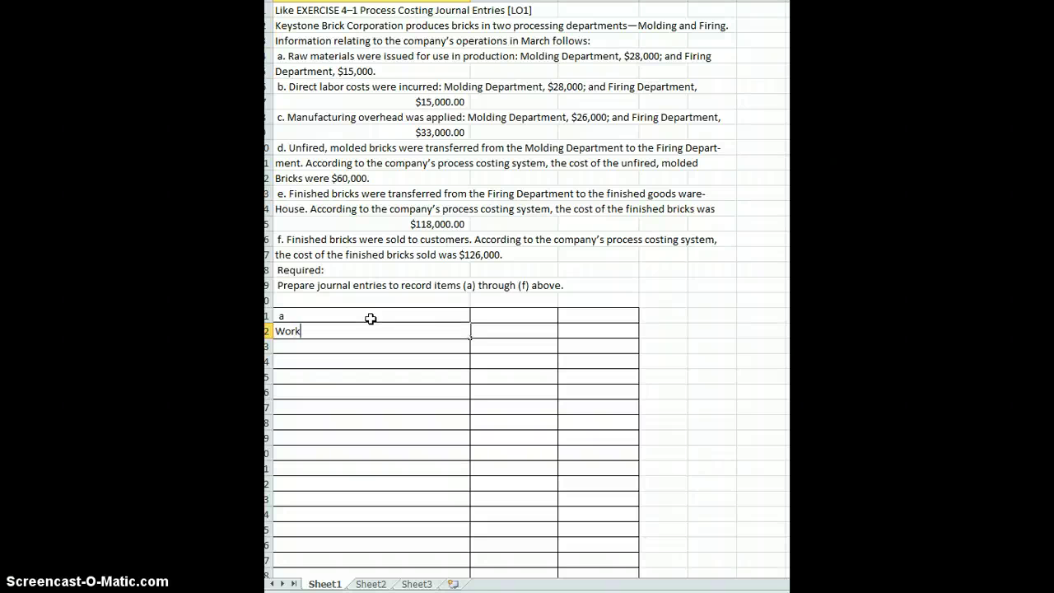
{"action": "type", "text": " in Process-Modling"}
{"action": "key", "text": "Return"}
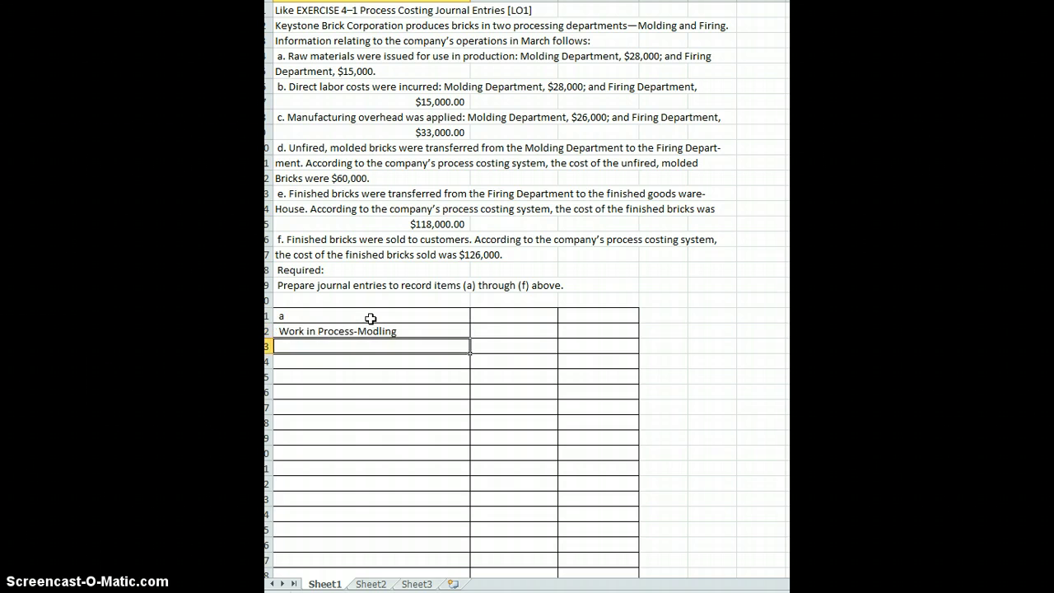
{"action": "type", "text": "Workin P"}
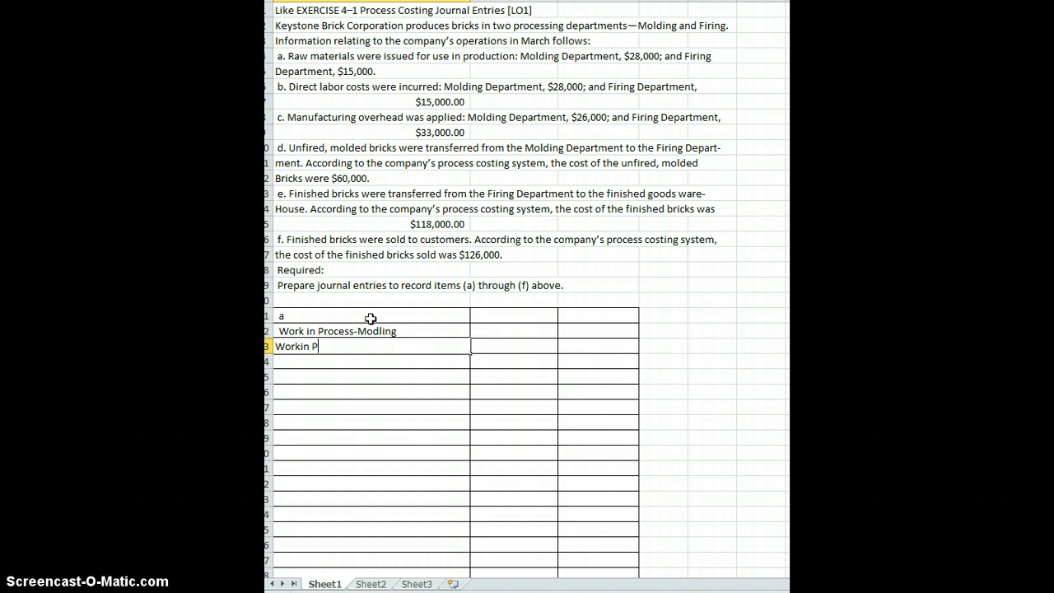
{"action": "type", "text": "rocess- firing"}
{"action": "key", "text": "Return"}
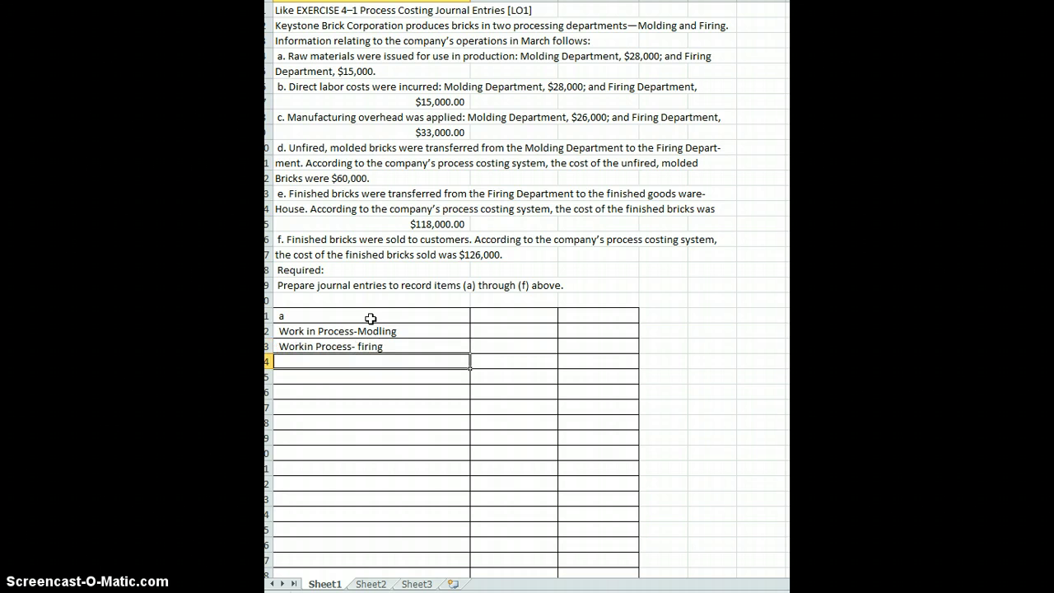
Step: Enter debits of 28,000 for molding and 15,000 for firing
{"action": "left_click", "coordinate": [514, 330]}
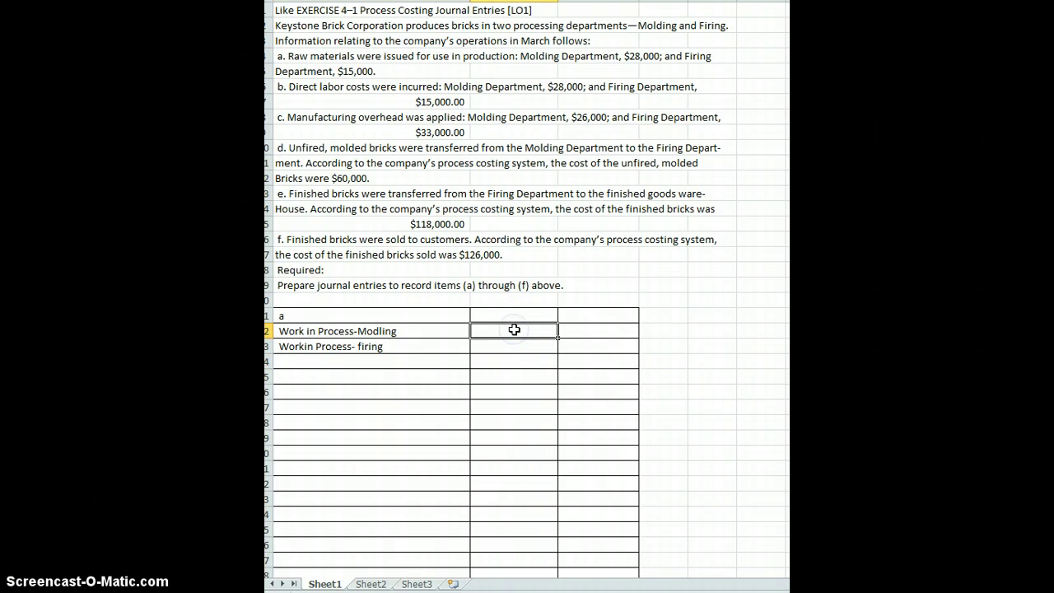
{"action": "type", "text": "28000"}
{"action": "key", "text": "Return"}
{"action": "key", "text": "Tab"}
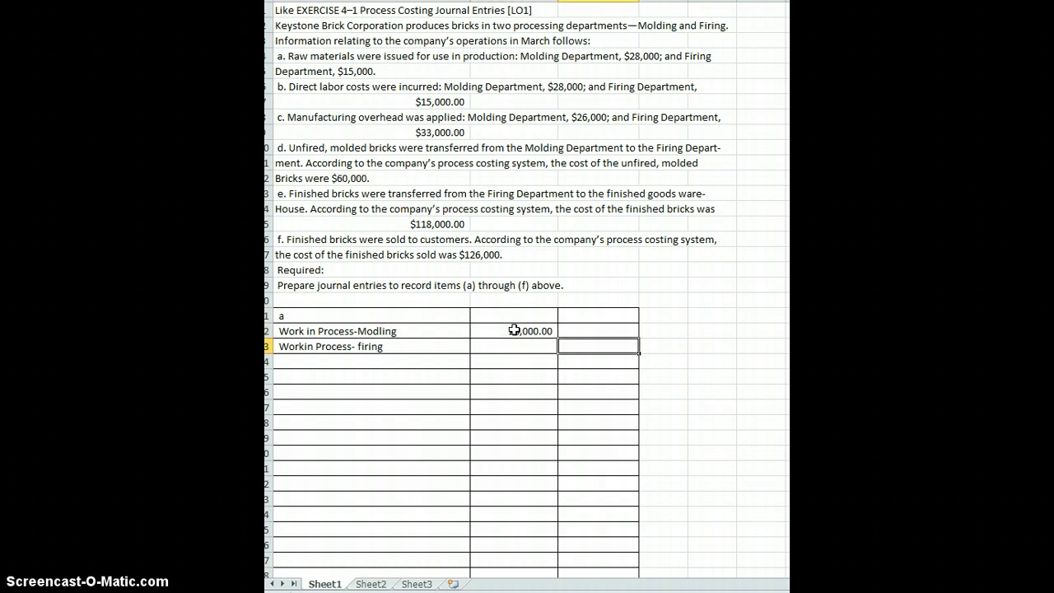
{"action": "key", "text": "Left"}
{"action": "type", "text": "15000"}
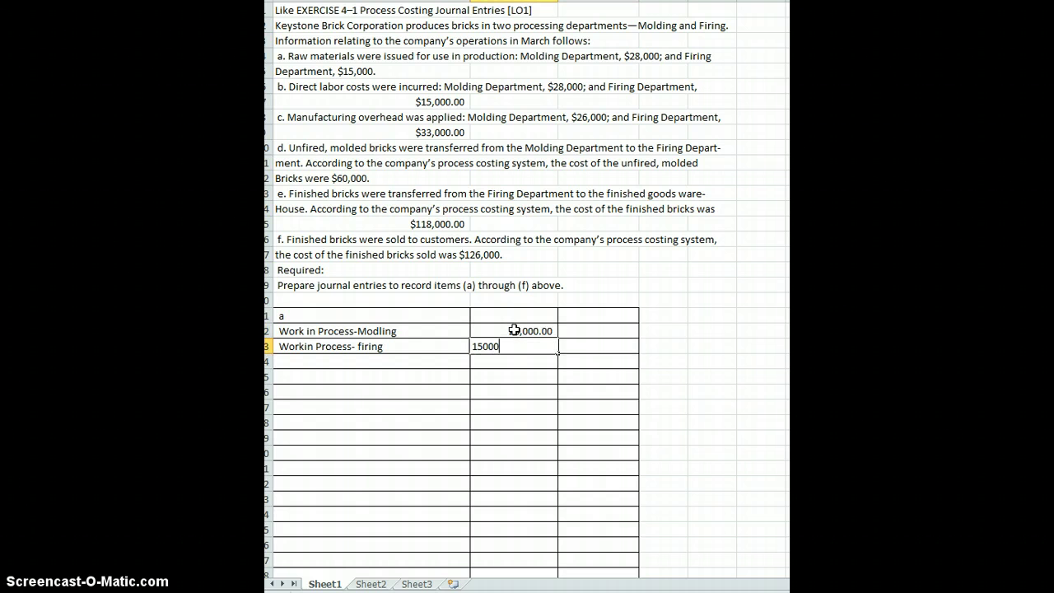
{"action": "key", "text": "Return"}
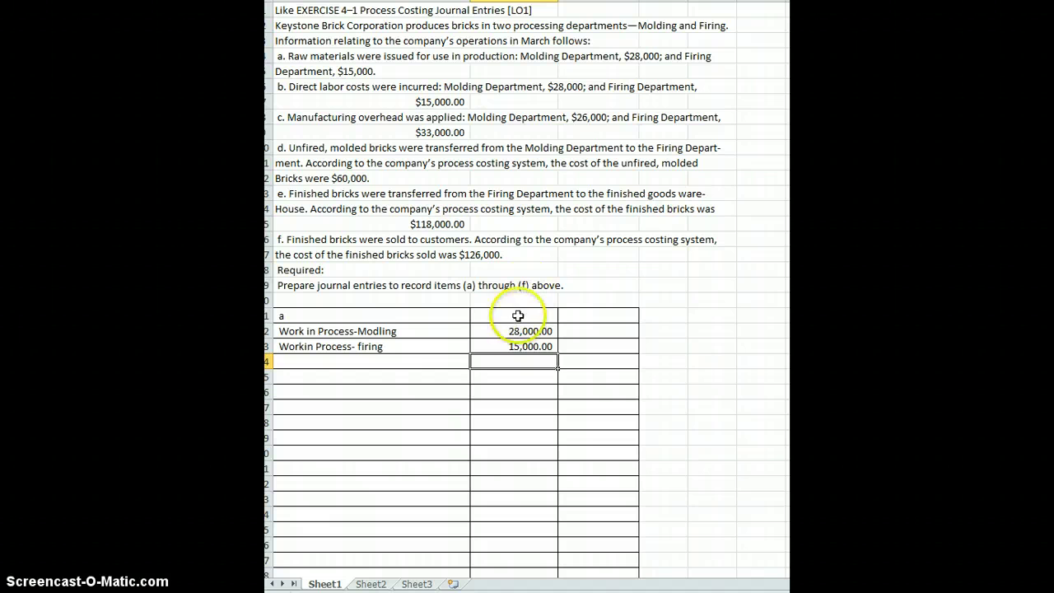
Step: Credit Raw Materials with the formula =B22+B23, totalling 43,000
{"action": "left_click", "coordinate": [442, 365]}
{"action": "double_click", "coordinate": [442, 365]}
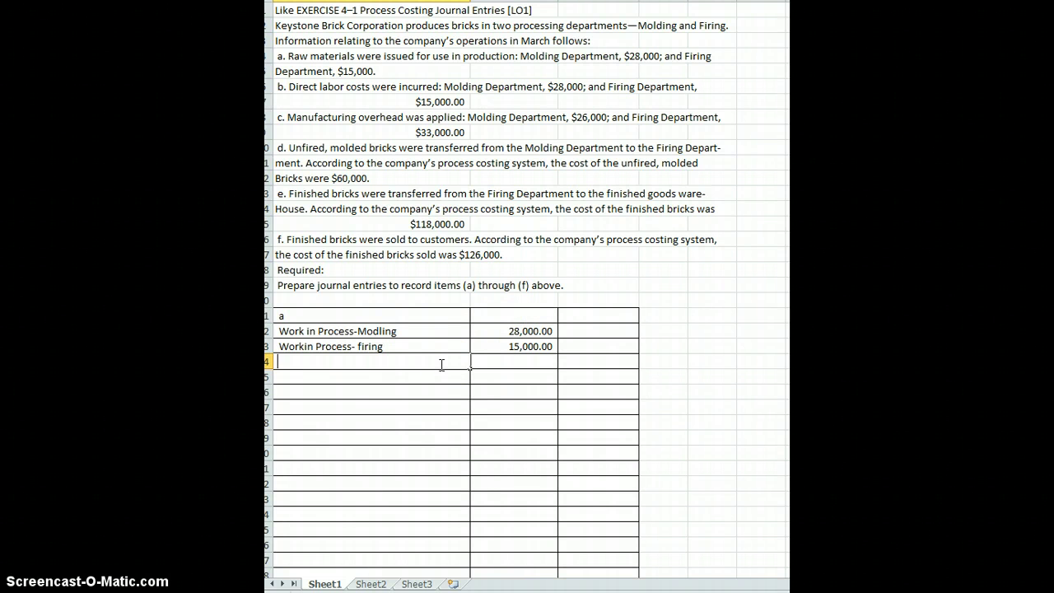
{"action": "type", "text": "Raw Materials"}
{"action": "key", "text": "Tab"}
{"action": "key", "text": "Tab"}
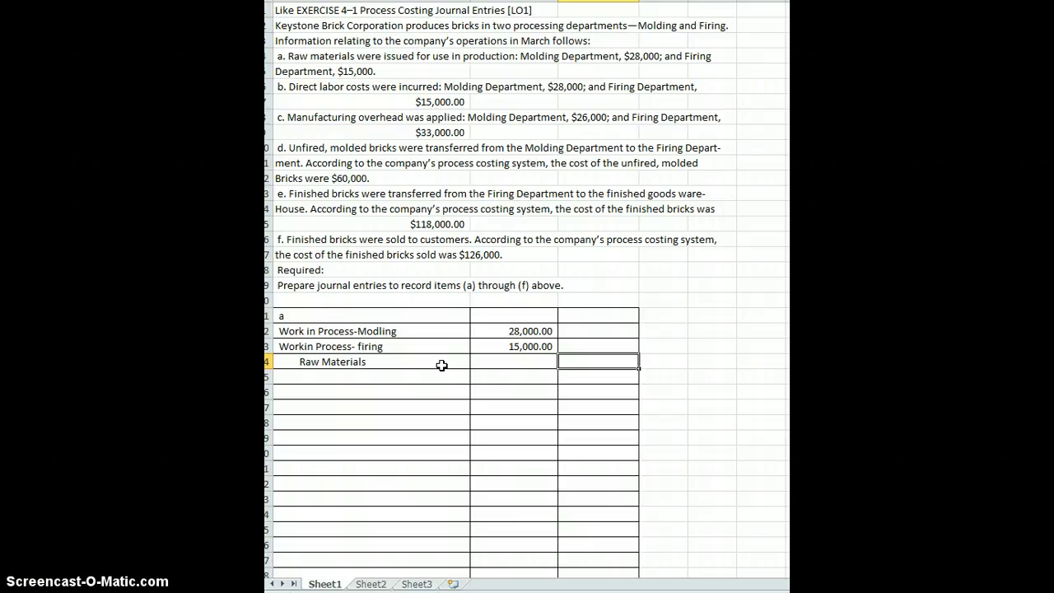
{"action": "type", "text": "="}
{"action": "left_click", "coordinate": [518, 332]}
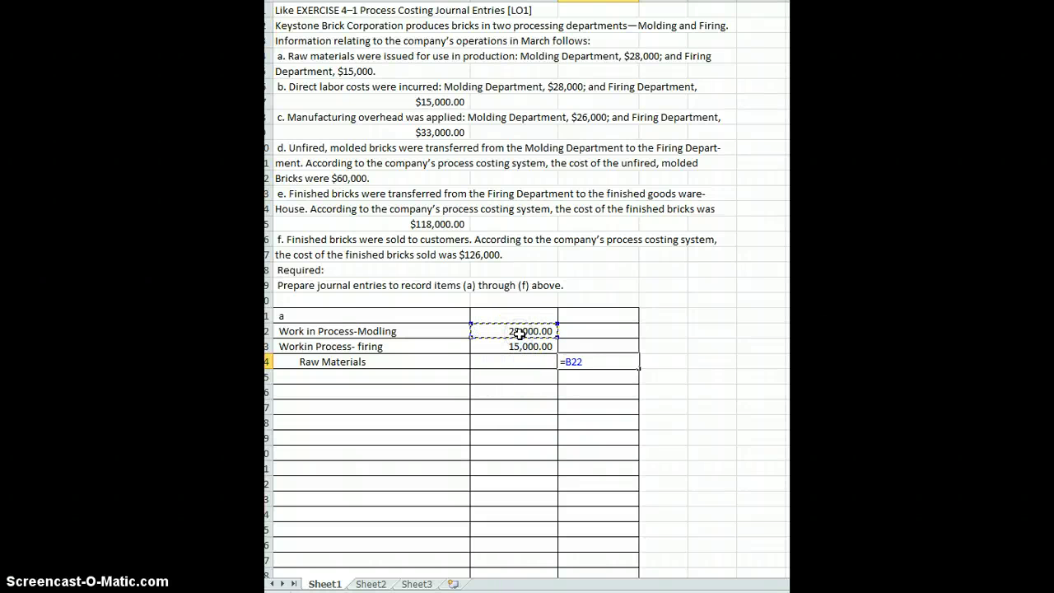
{"action": "type", "text": "+"}
{"action": "left_click", "coordinate": [519, 347]}
{"action": "key", "text": "Return"}
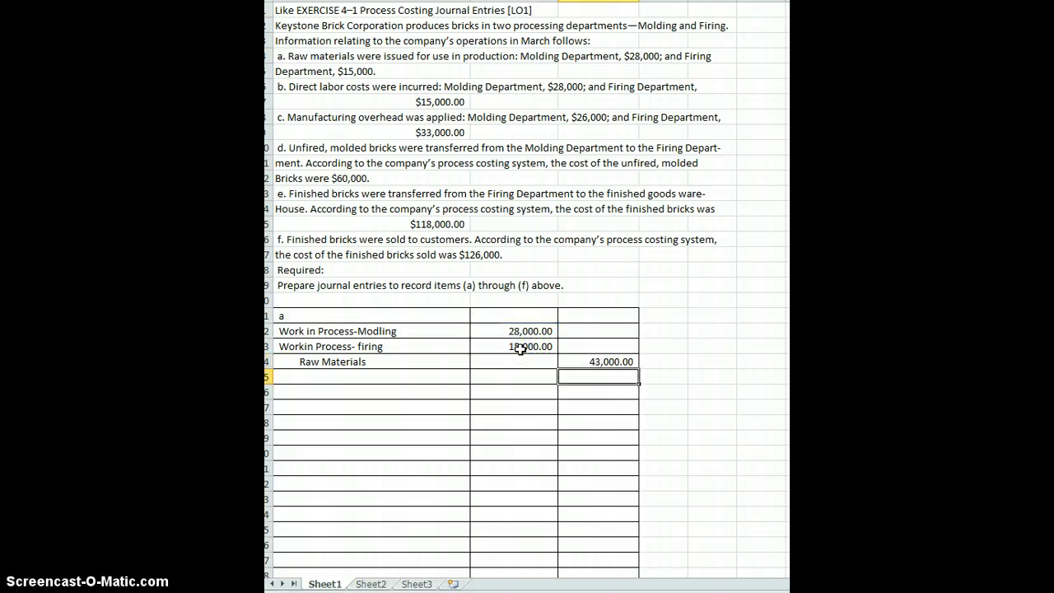
Step: Label entry (b) with Work in Process-Molding, Work in Process- firing and salaries and wages payable
{"action": "left_click", "coordinate": [314, 392]}
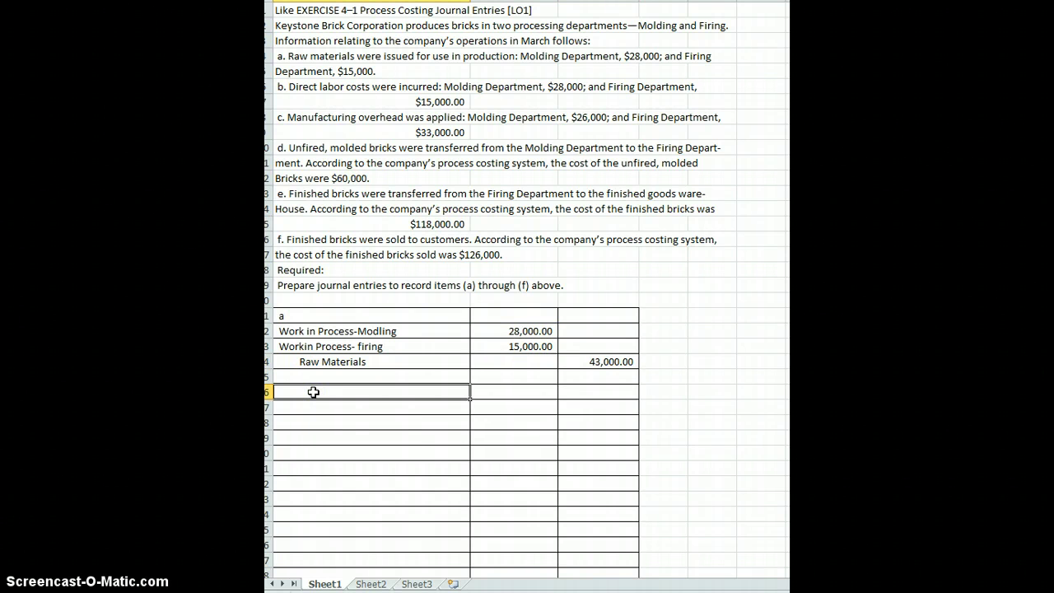
{"action": "type", "text": "b"}
{"action": "key", "text": "Return"}
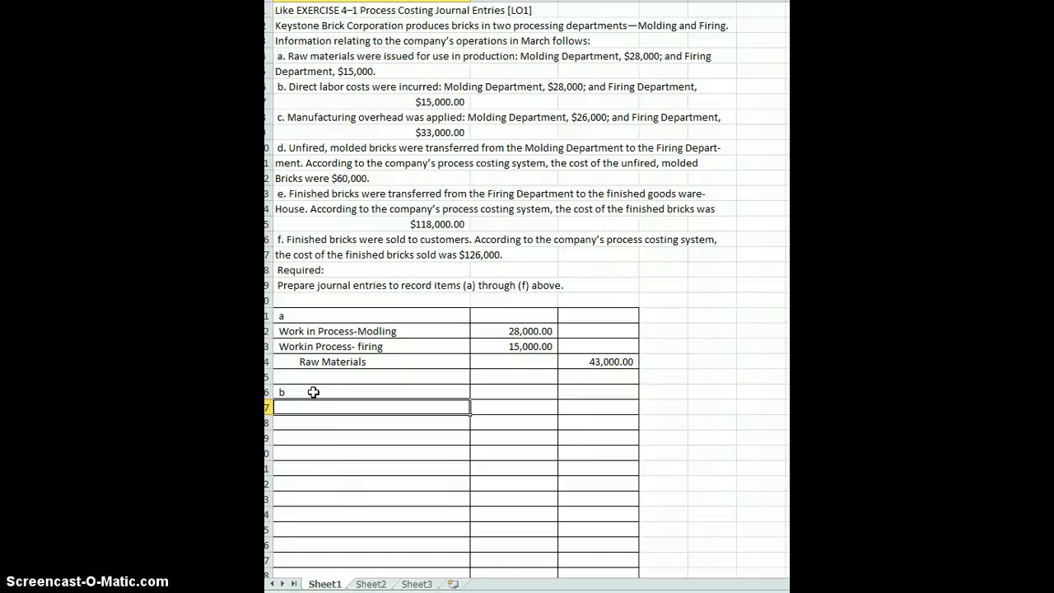
{"action": "type", "text": "Work"}
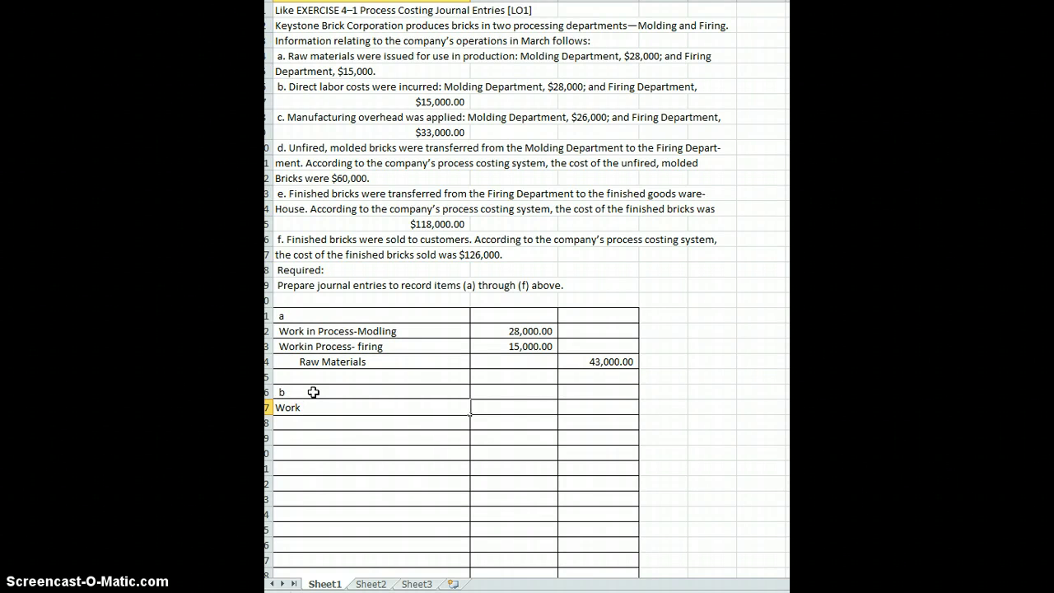
{"action": "type", "text": " in Process-Molding"}
{"action": "key", "text": "Return"}
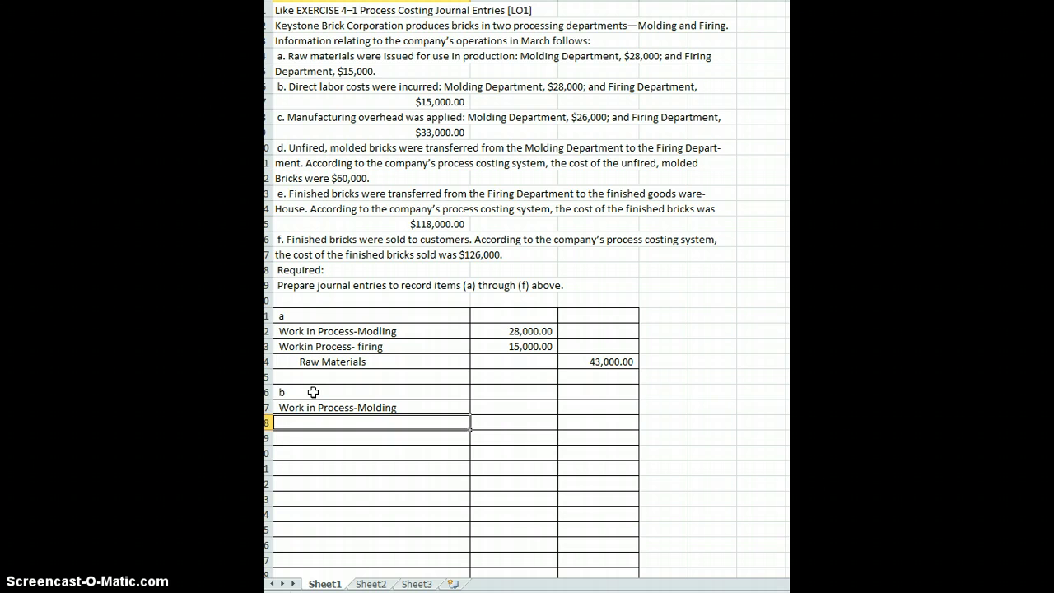
{"action": "type", "text": "Work in Pro"}
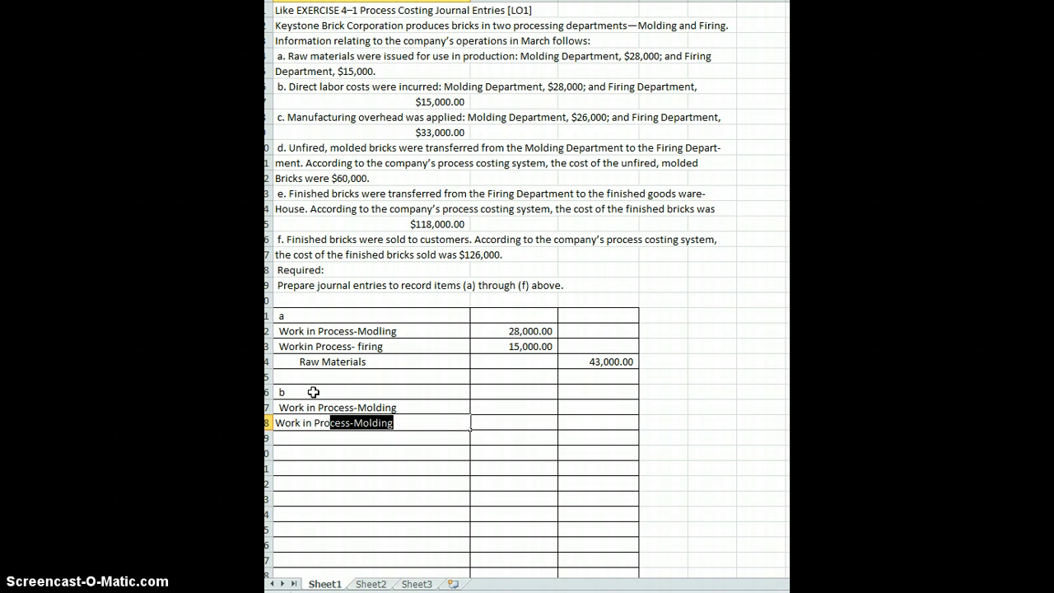
{"action": "type", "text": "cess- firing"}
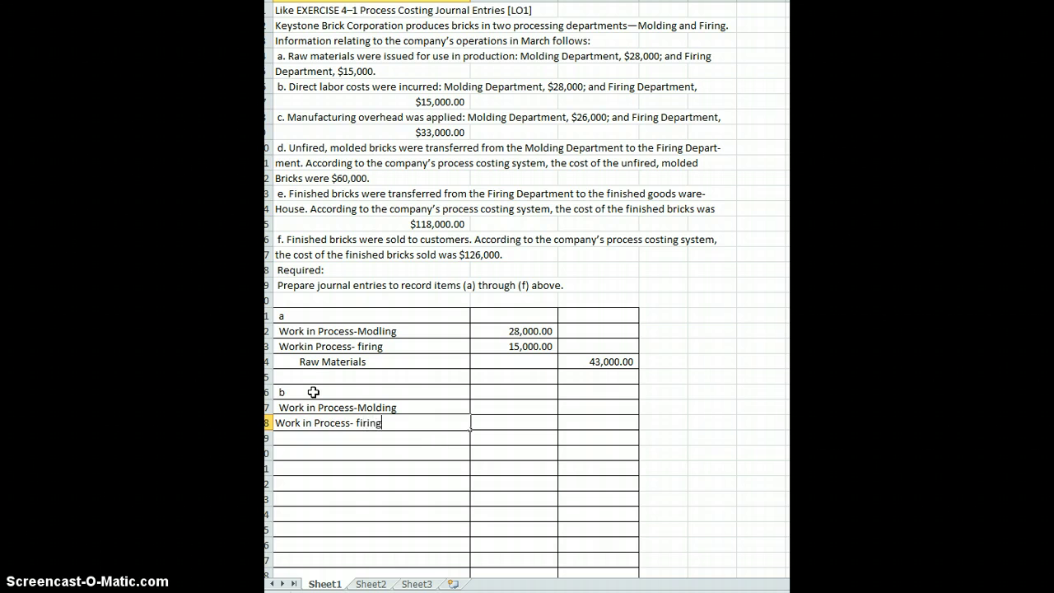
{"action": "key", "text": "Return"}
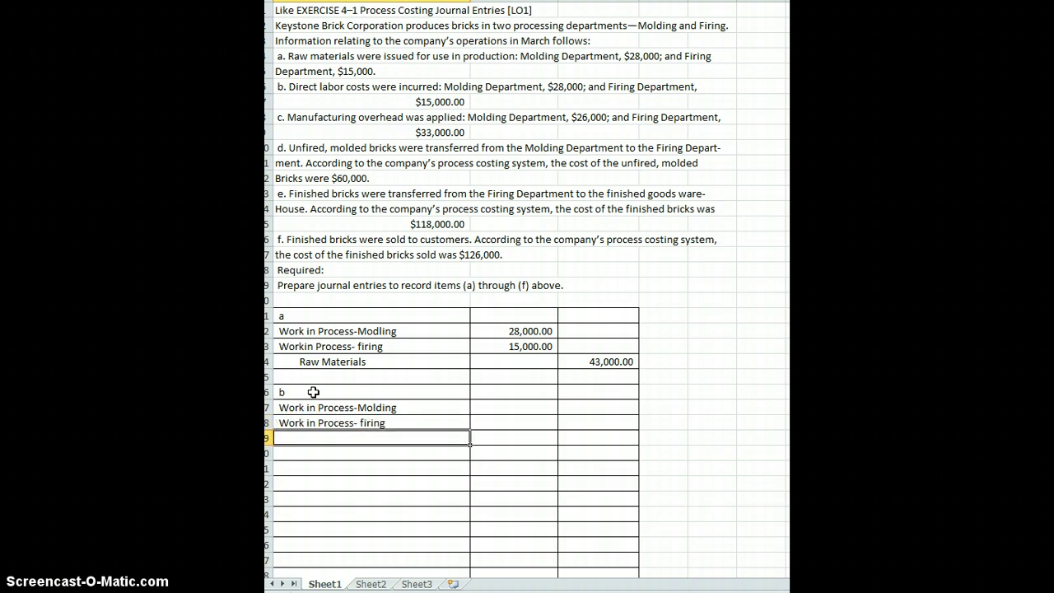
{"action": "type", "text": "s"}
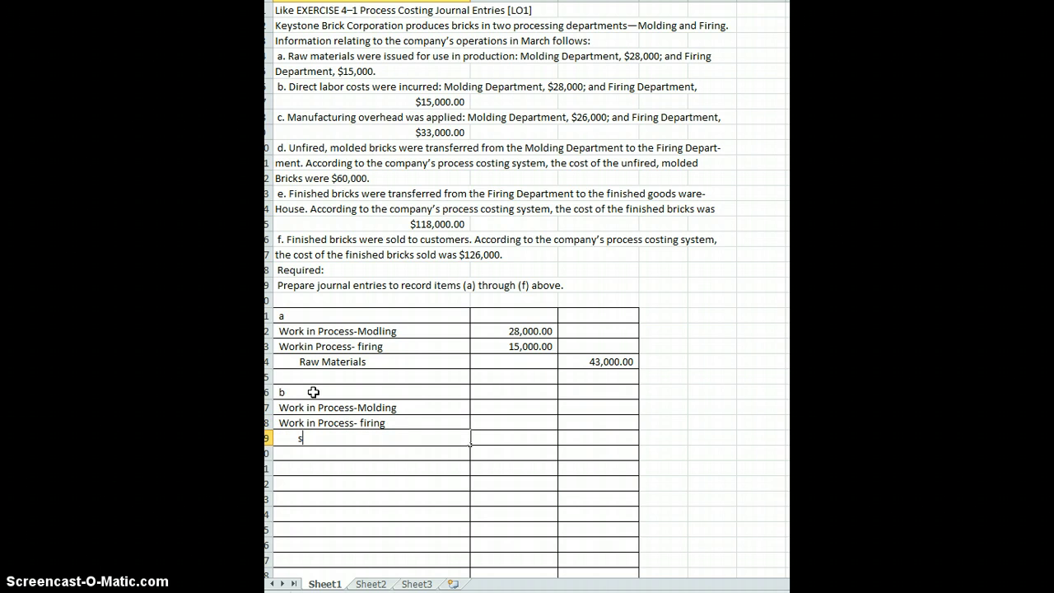
{"action": "type", "text": "alaries and wages payable"}
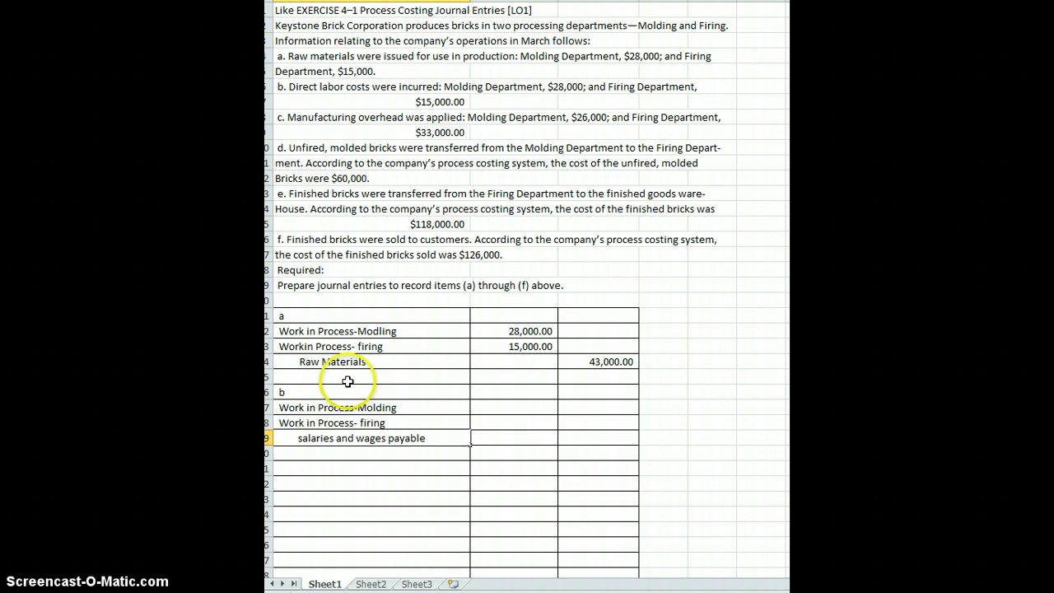
Step: Enter debits of 26,000 for molding and 33,000 for firing, correcting the mistyped 2,600
{"action": "left_click", "coordinate": [523, 411]}
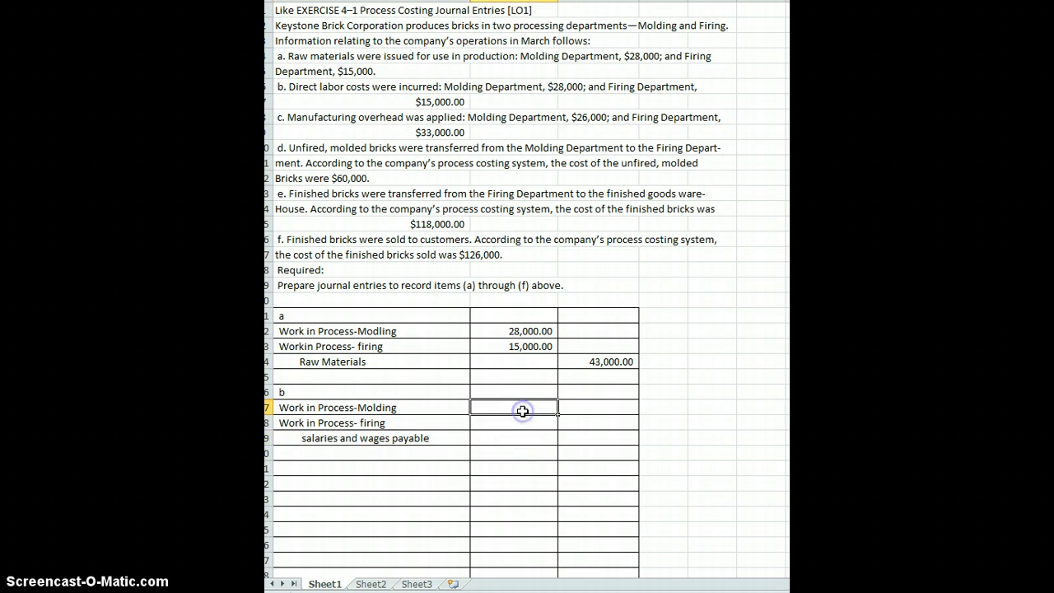
{"action": "type", "text": "2600"}
{"action": "key", "text": "Return"}
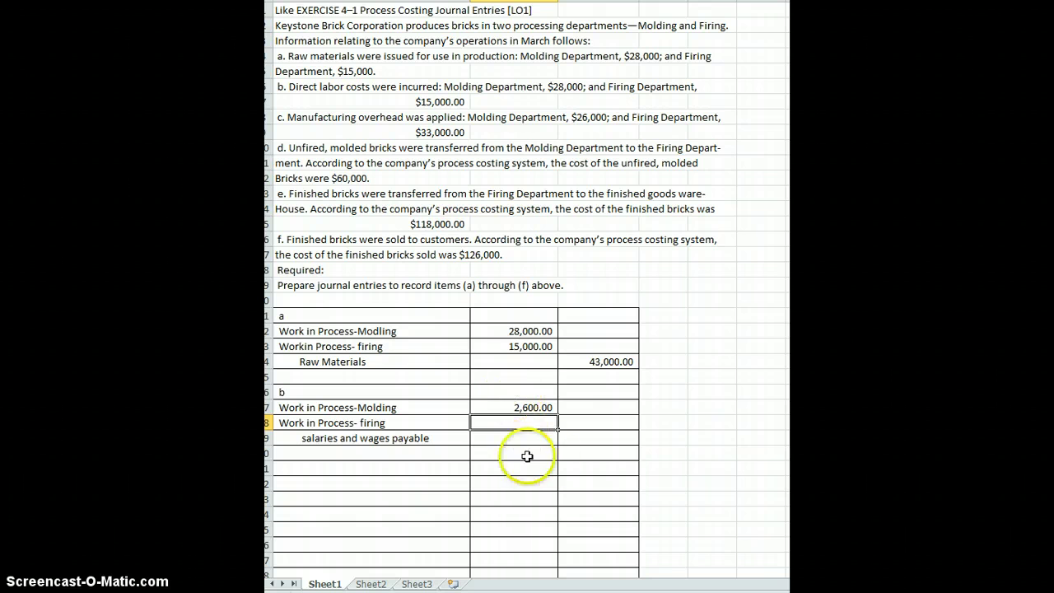
{"action": "left_click", "coordinate": [544, 405]}
{"action": "type", "text": "26000"}
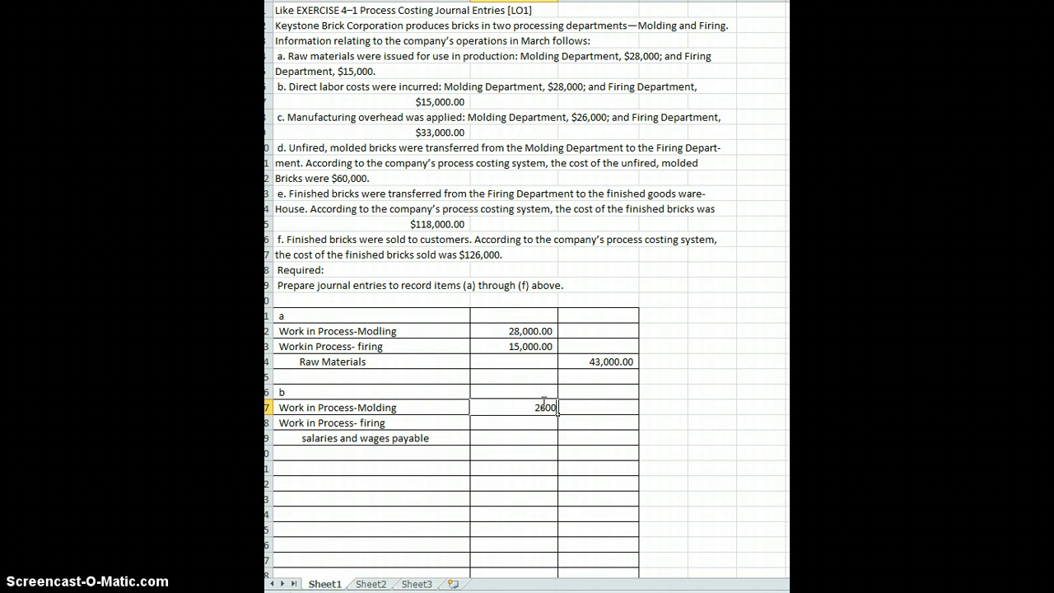
{"action": "key", "text": "Return"}
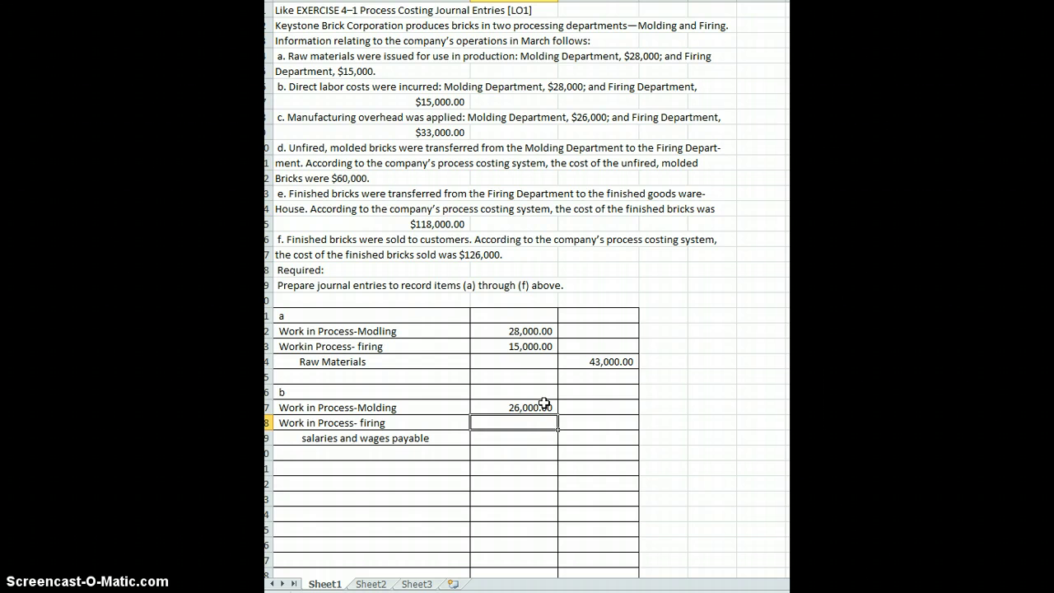
{"action": "type", "text": "33000"}
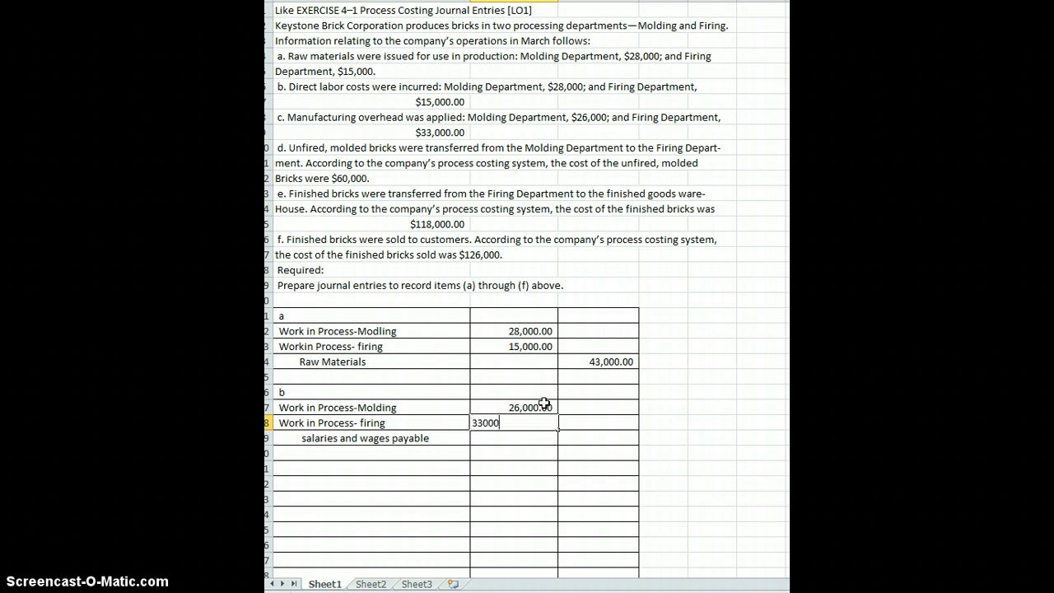
{"action": "key", "text": "Return"}
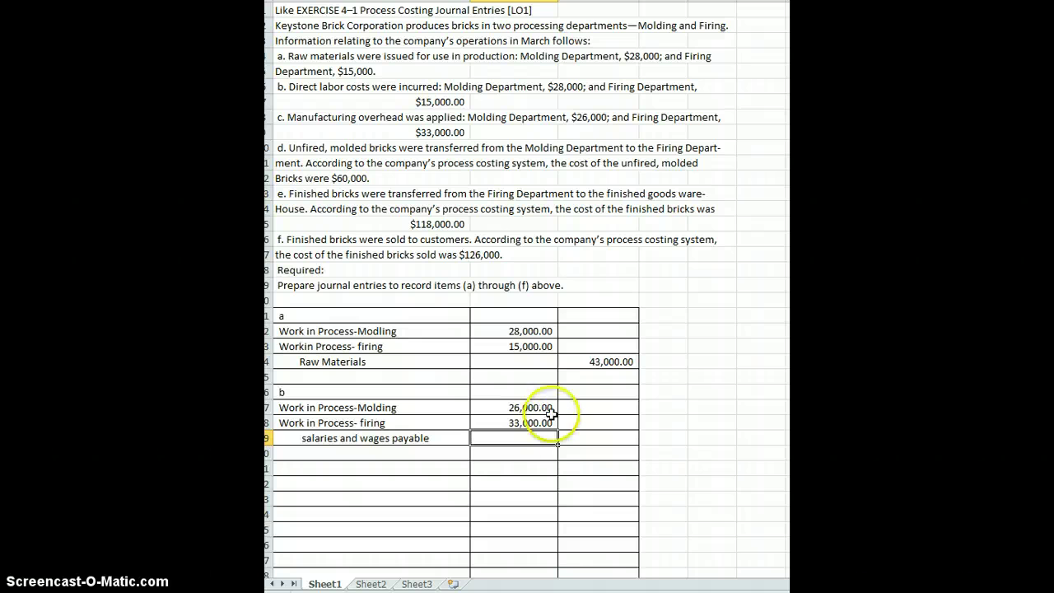
Step: Credit salaries and wages payable with =B27+B28, totalling 59,000.00
{"action": "left_click", "coordinate": [574, 434]}
{"action": "type", "text": "="}
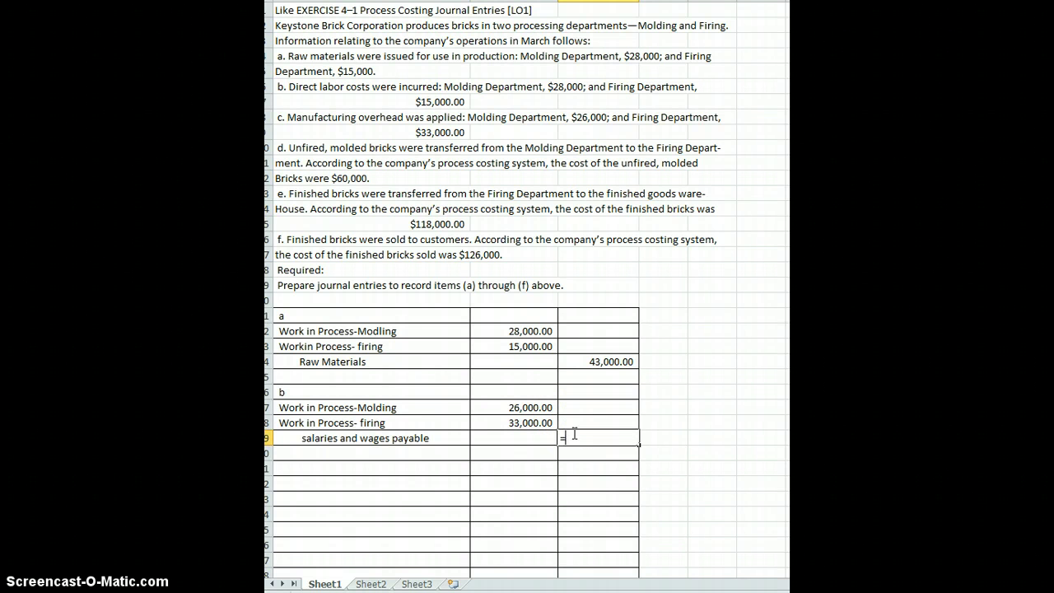
{"action": "left_click", "coordinate": [546, 406]}
{"action": "type", "text": "+"}
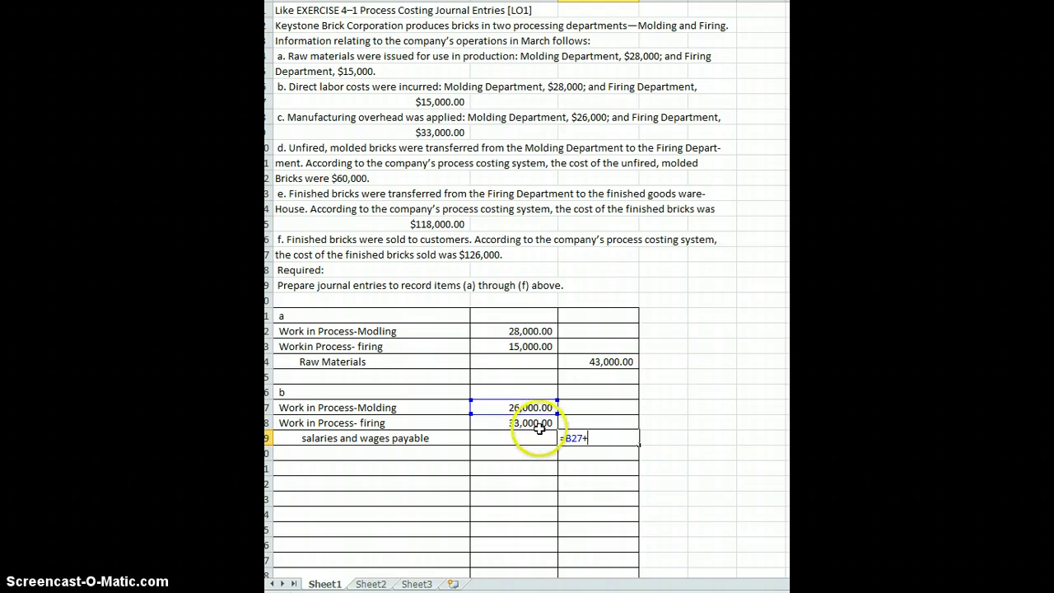
{"action": "left_click", "coordinate": [540, 422]}
{"action": "key", "text": "Return"}
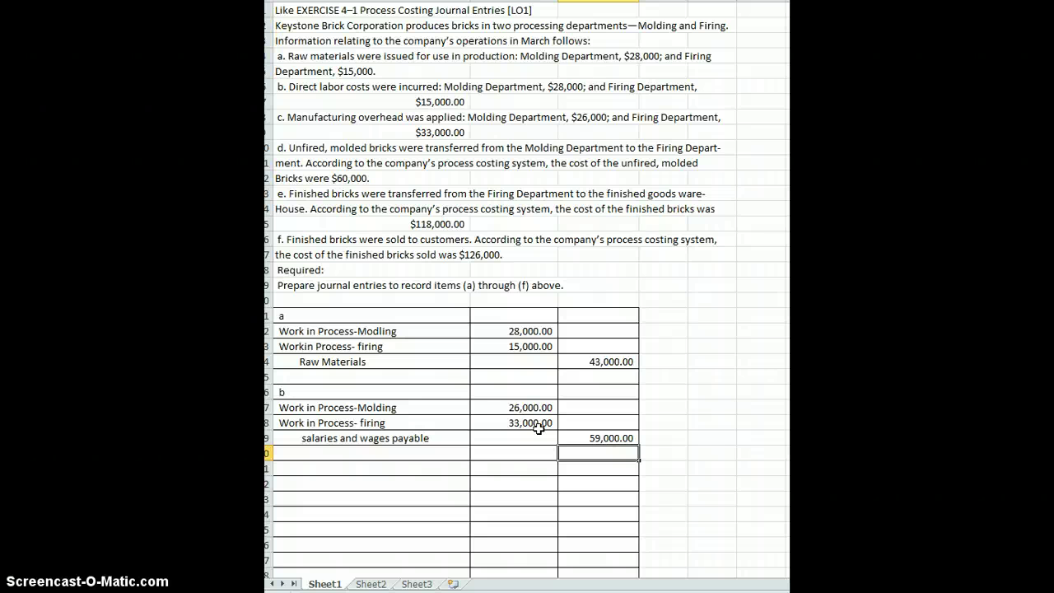
{"action": "left_click", "coordinate": [389, 454]}
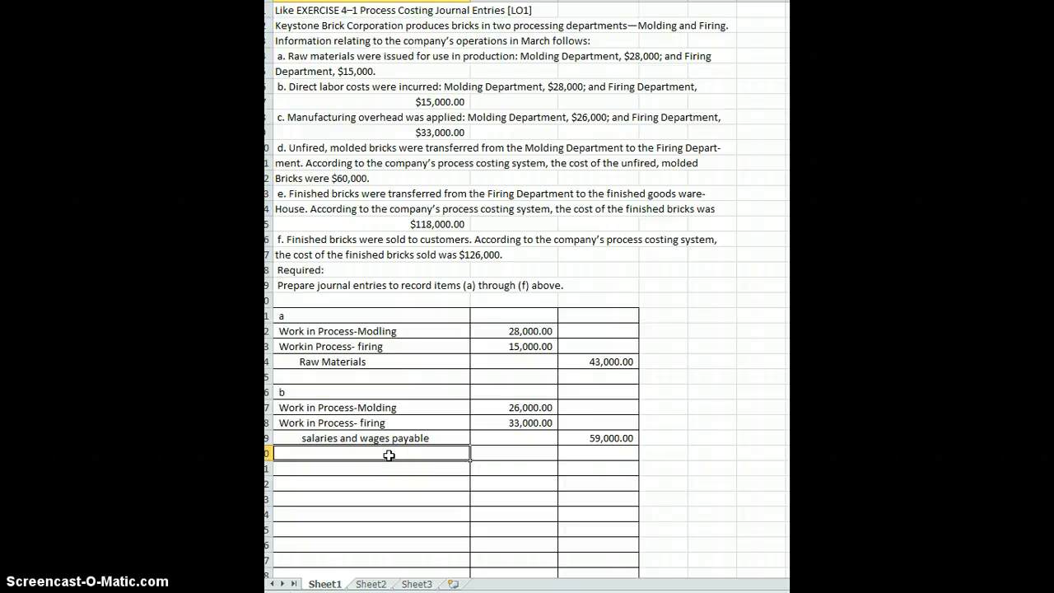
Step: Type the label 'c' below entry (b)
{"action": "type", "text": "c"}
{"action": "key", "text": "Return"}
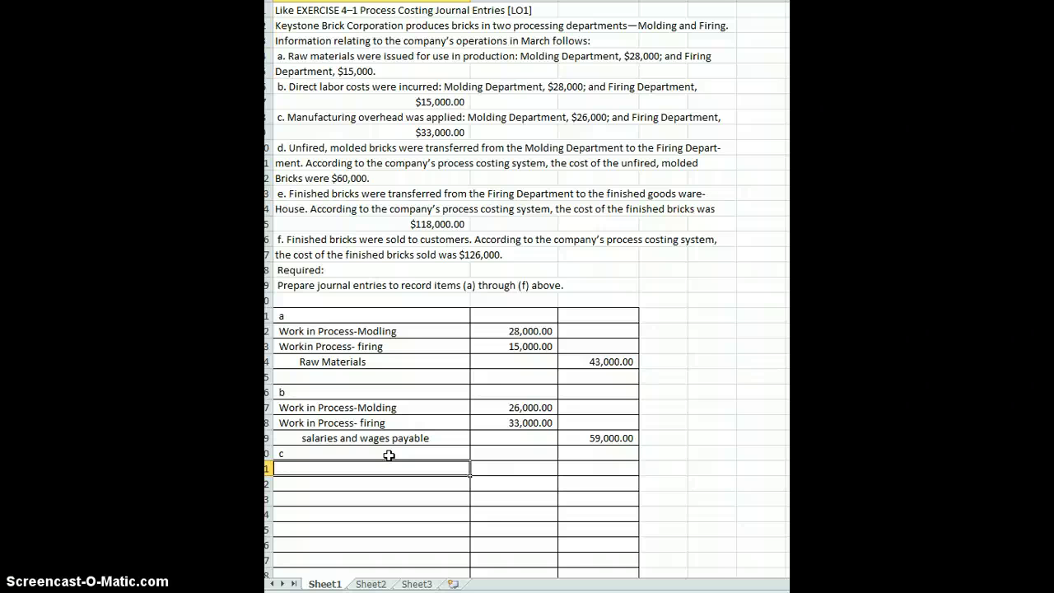
Step: Enter the account names Work in Process M and Work in Process F
{"action": "type", "text": "Worin"}
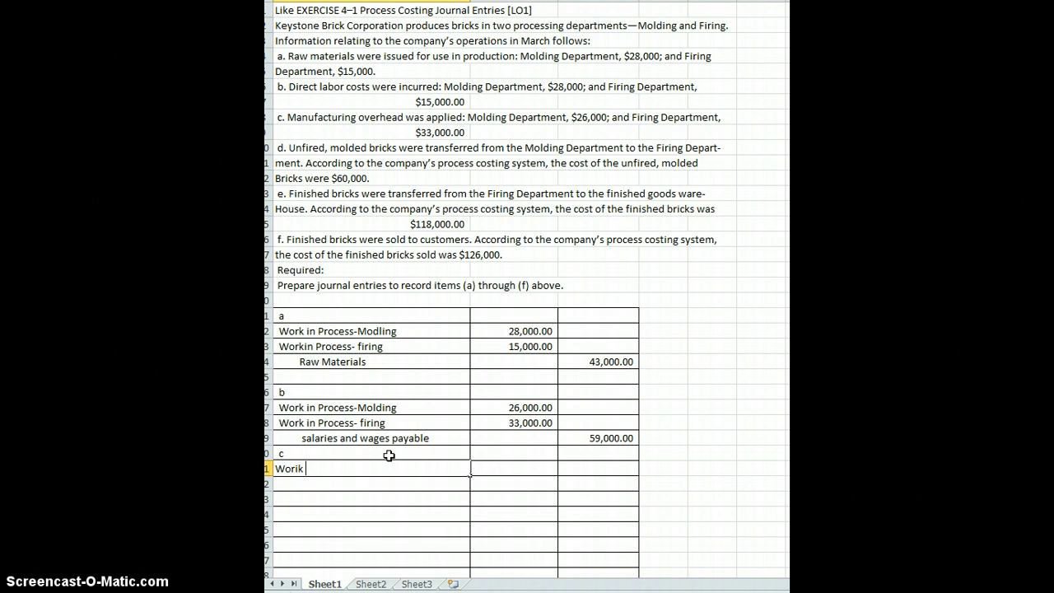
{"action": "key", "text": "BackSpace"}
{"action": "key", "text": "BackSpace"}
{"action": "type", "text": "k in Process M"}
{"action": "key", "text": "Return"}
{"action": "type", "text": "Work"}
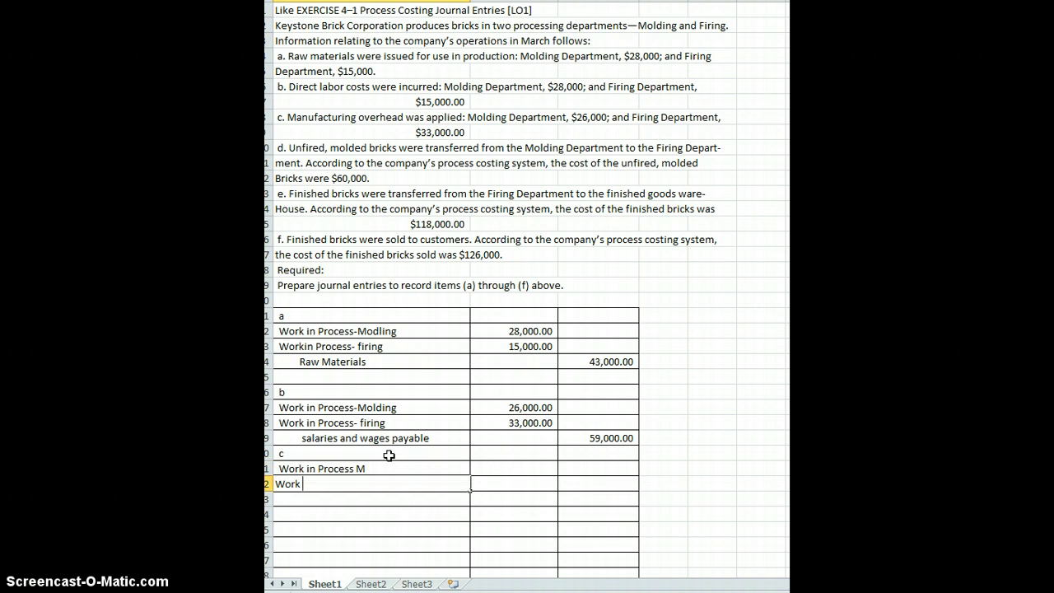
{"action": "type", "text": " in Process F"}
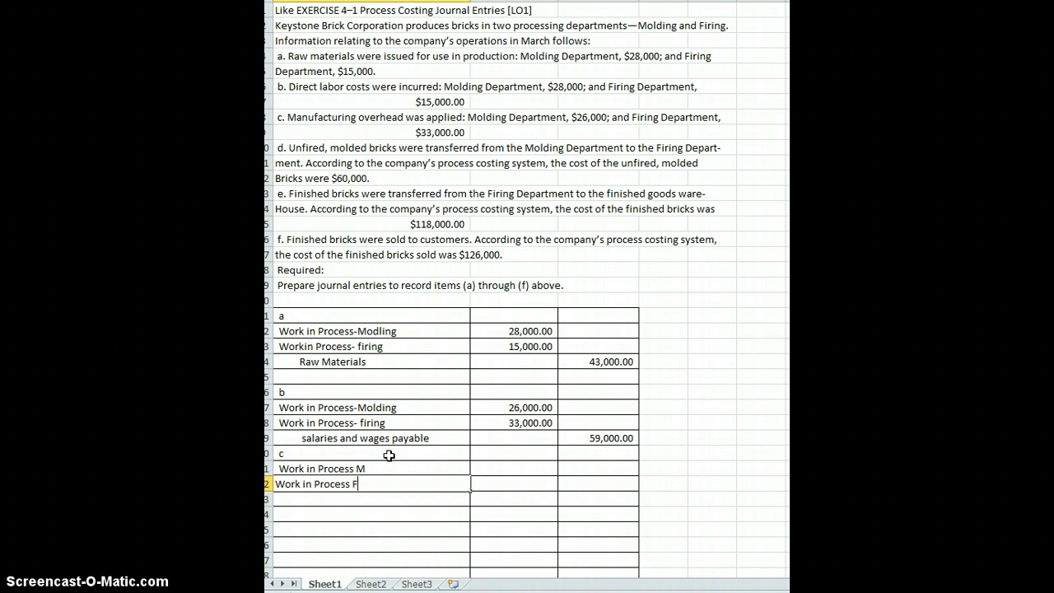
Step: Enter debits of 26,000 for Work in Process M and 33,000 for Work in Process F
{"action": "left_click", "coordinate": [515, 469]}
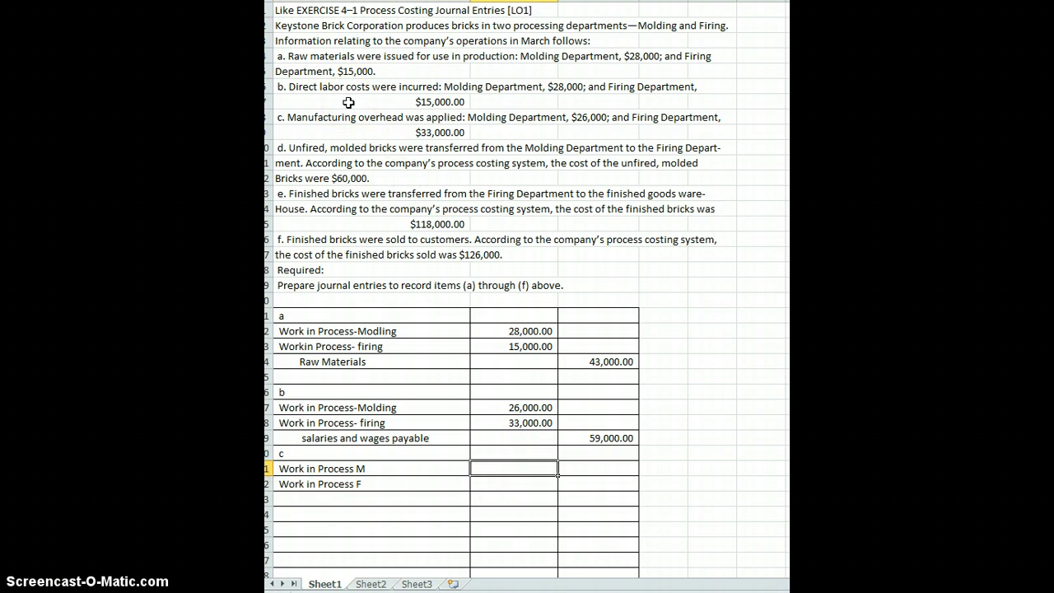
{"action": "type", "text": "26000"}
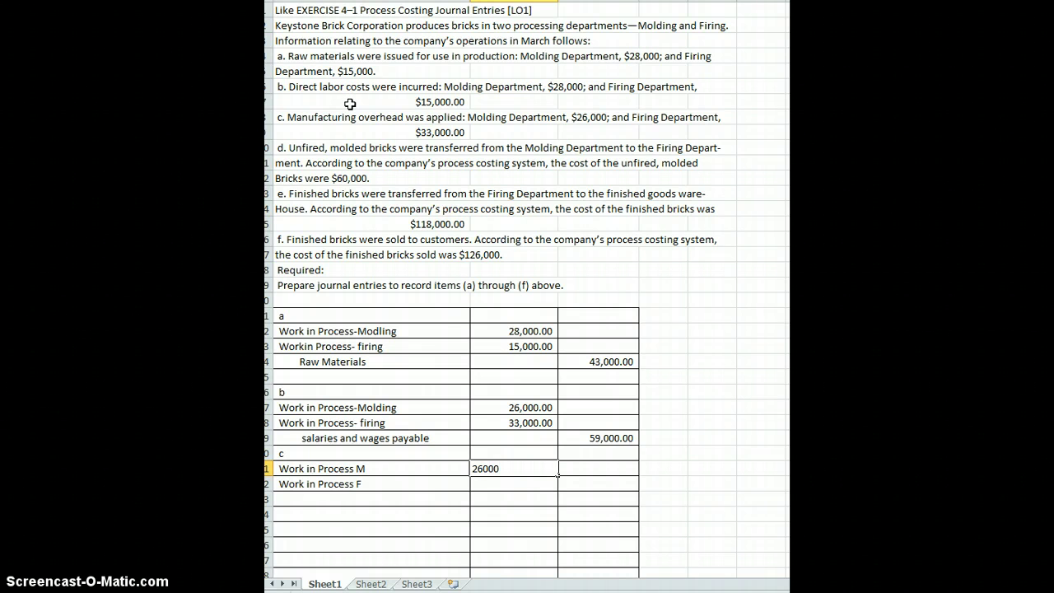
{"action": "key", "text": "Return"}
{"action": "type", "text": "33000"}
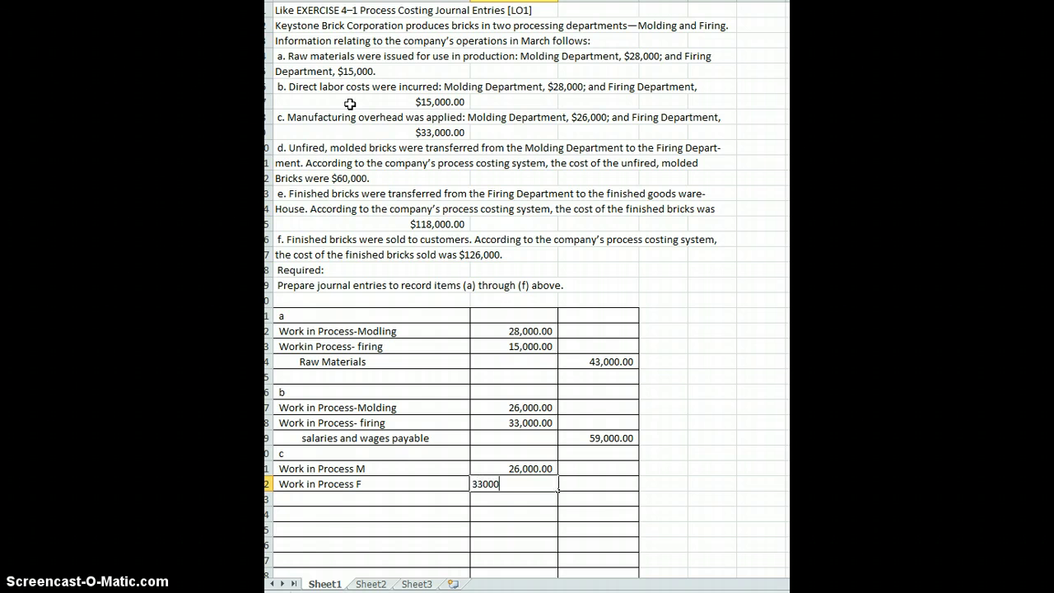
{"action": "key", "text": "Return"}
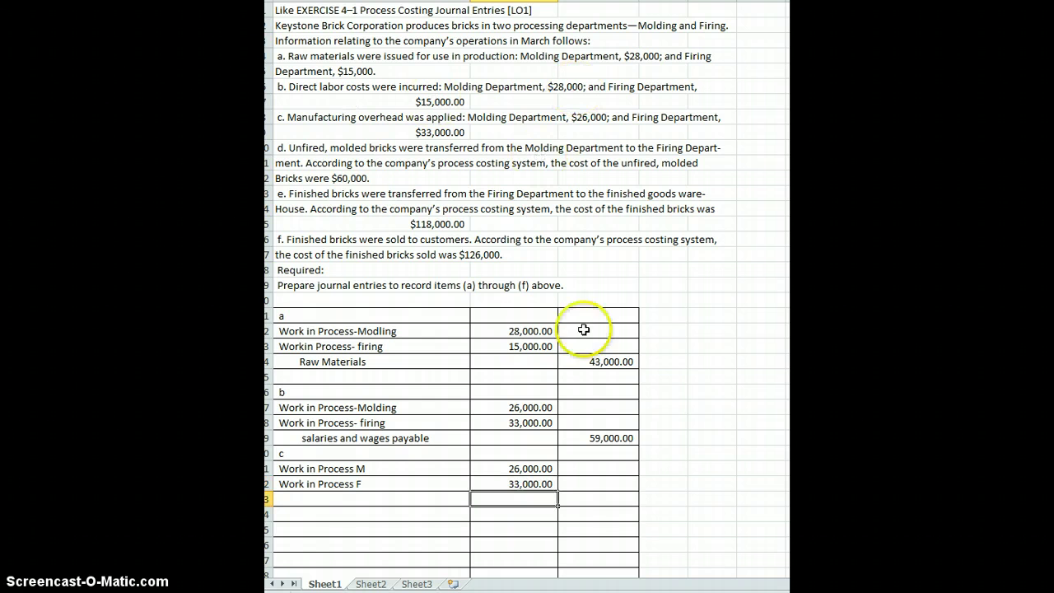
Step: Enter the credit formula =B31+B32 below the debits, totalling 59,000
{"action": "left_click", "coordinate": [617, 500]}
{"action": "type", "text": "="}
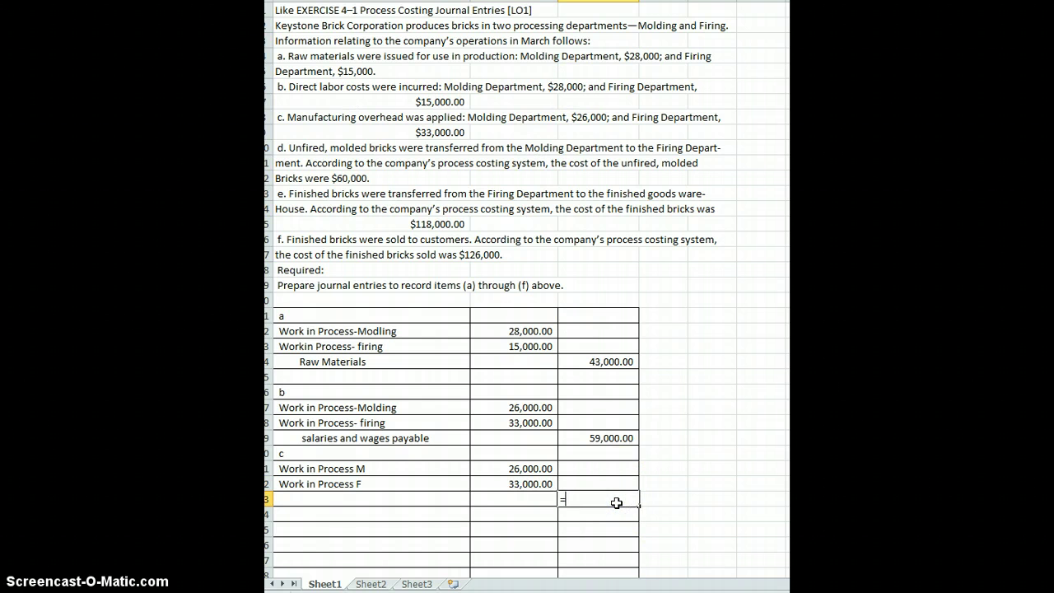
{"action": "left_click", "coordinate": [544, 467]}
{"action": "type", "text": "+"}
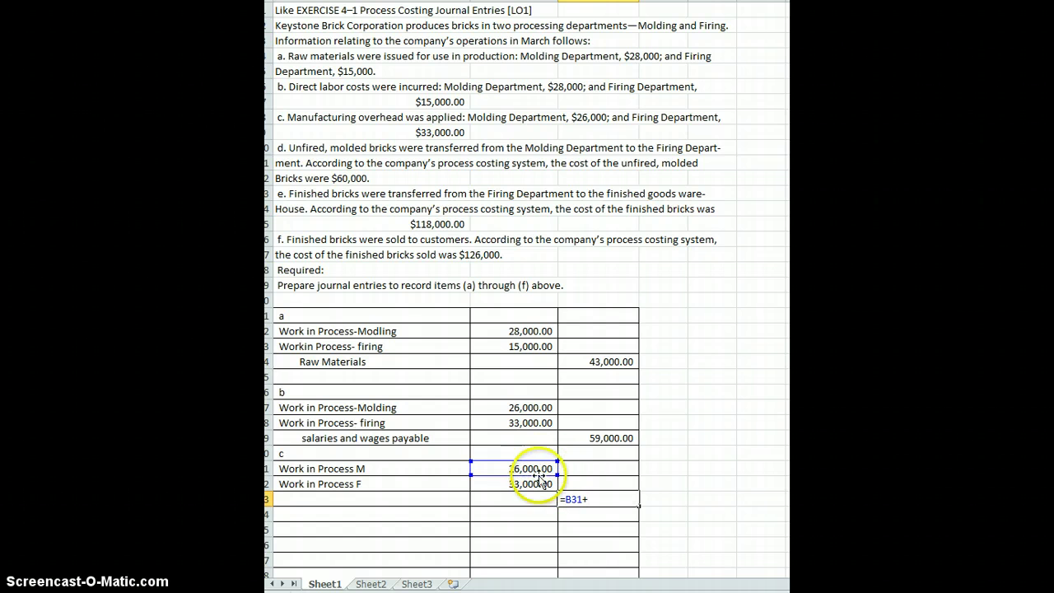
{"action": "left_click", "coordinate": [534, 484]}
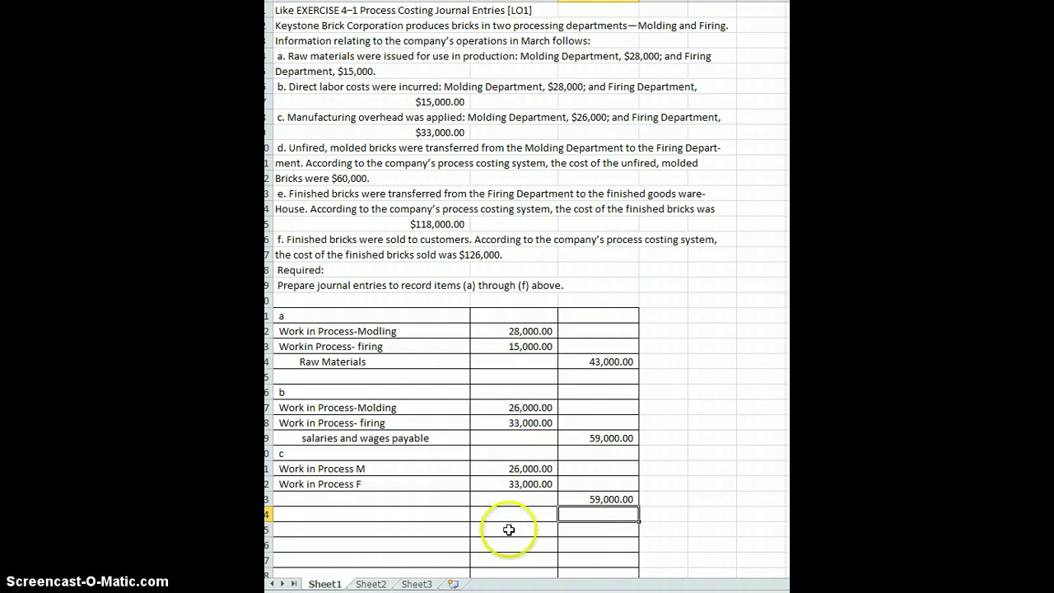
{"action": "left_click", "coordinate": [422, 497]}
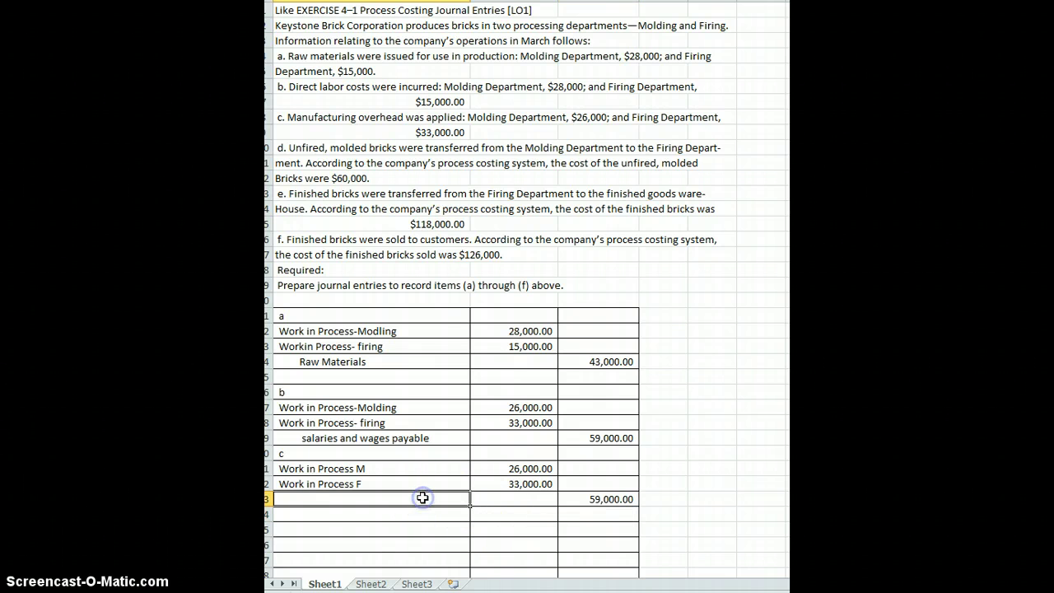
Step: Label entry (d) with Work in Process F as debit and work in process M as credit account
{"action": "type", "text": "d"}
{"action": "key", "text": "Return"}
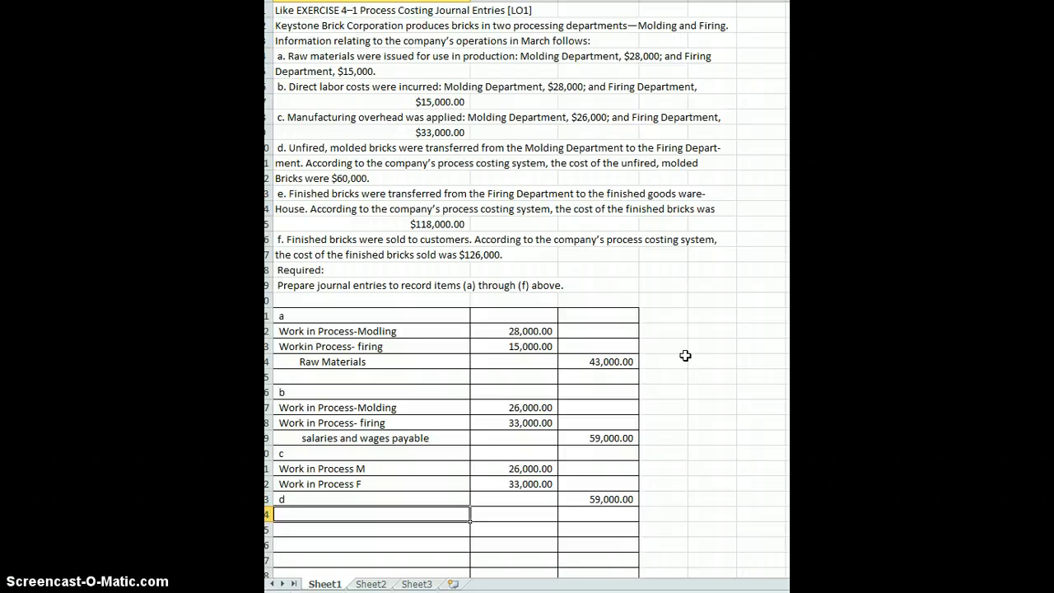
{"action": "scroll", "coordinate": [685, 354], "scroll_direction": "down", "scroll_amount": 1}
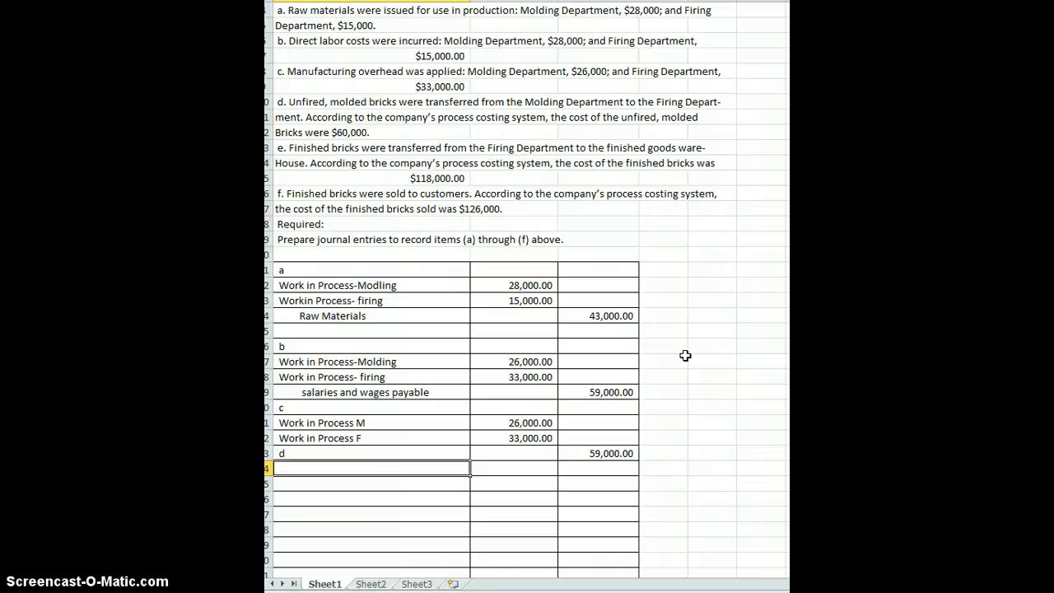
{"action": "type", "text": "Work "}
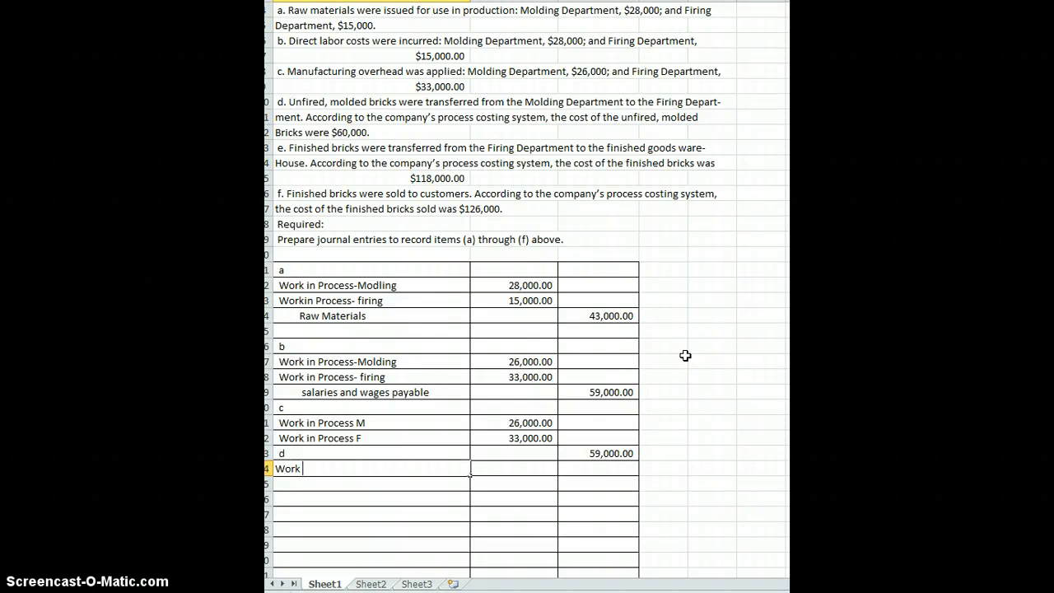
{"action": "type", "text": "In Process F"}
{"action": "key", "text": "Return"}
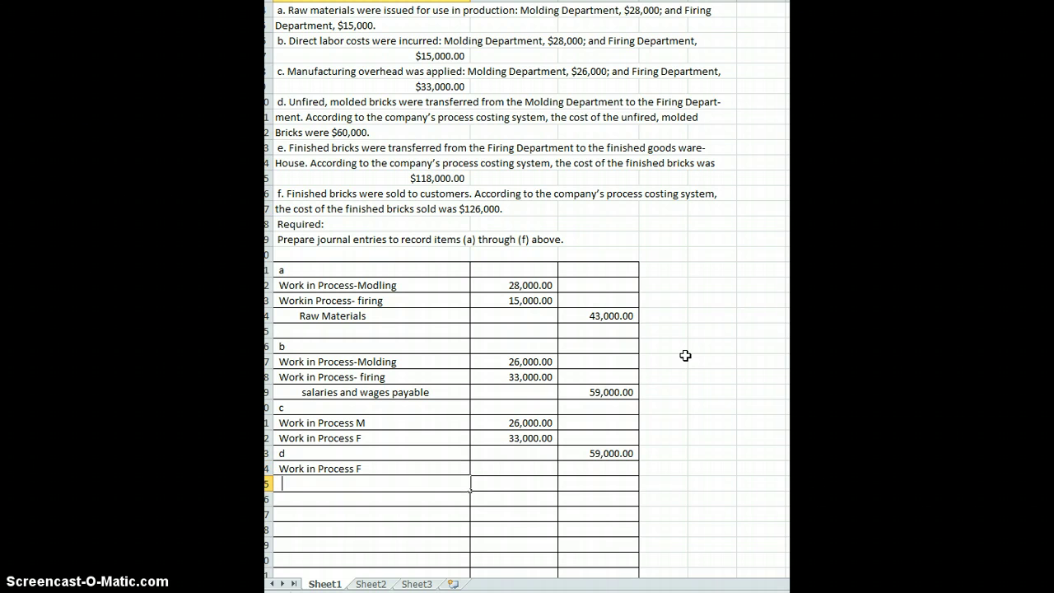
{"action": "type", "text": "work in process M"}
Step: Debit Work in Process F 60,000 and credit work in process M 600,000.00
{"action": "key", "text": "Up"}
{"action": "key", "text": "Right"}
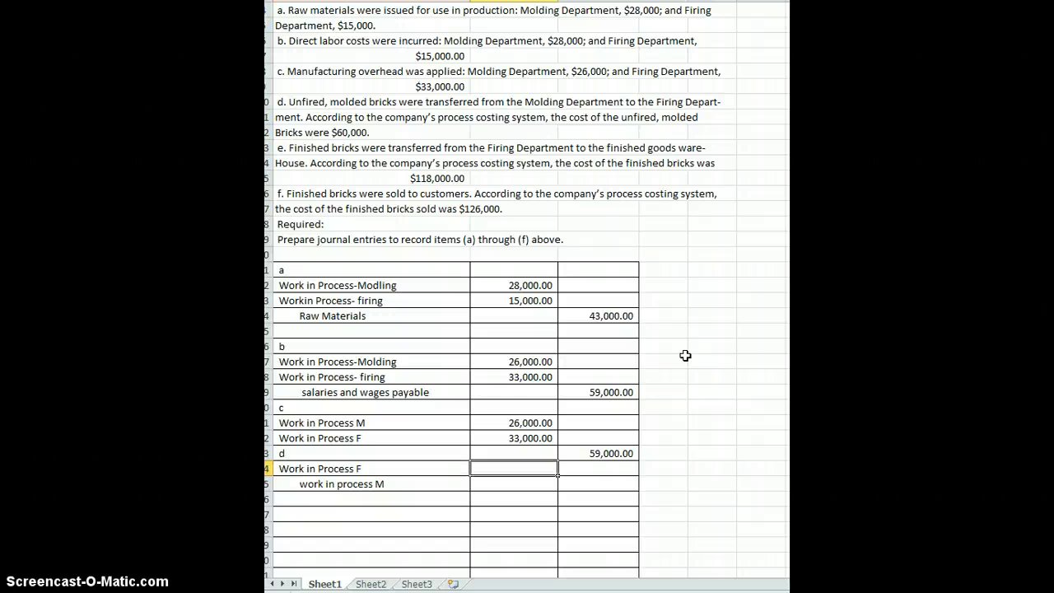
{"action": "type", "text": "60000"}
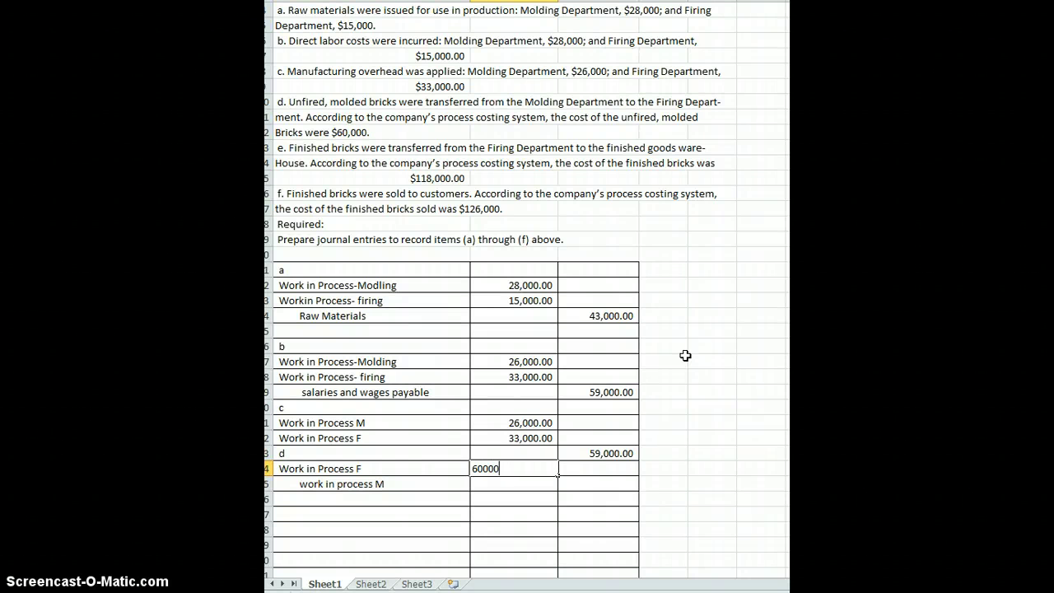
{"action": "key", "text": "Return"}
{"action": "key", "text": "Right"}
{"action": "type", "text": "600000"}
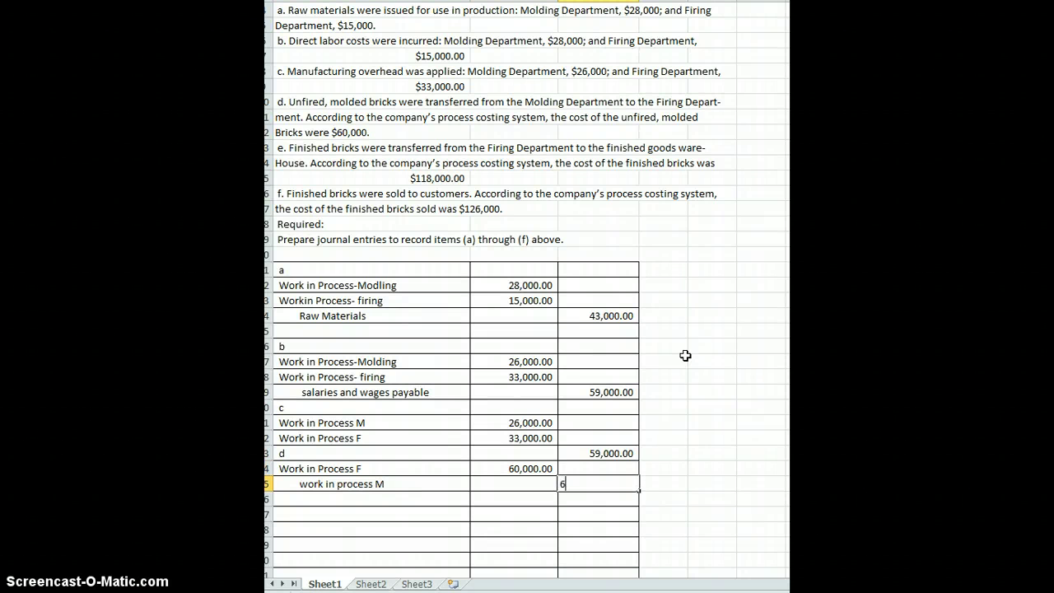
{"action": "key", "text": "Return"}
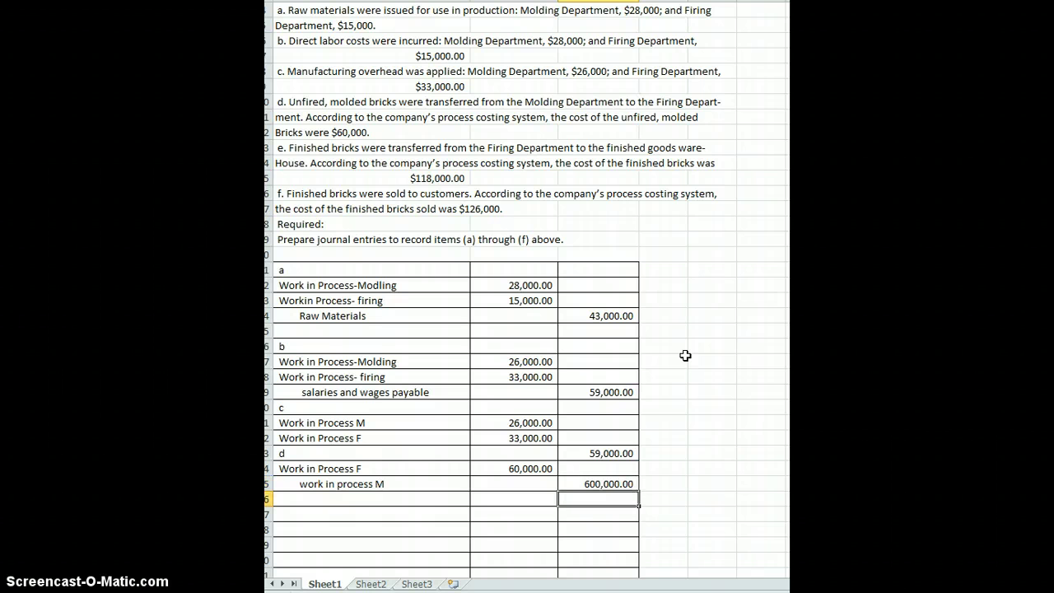
Step: Add the label 'e' in the next row for entry (e)
{"action": "left_click", "coordinate": [387, 500]}
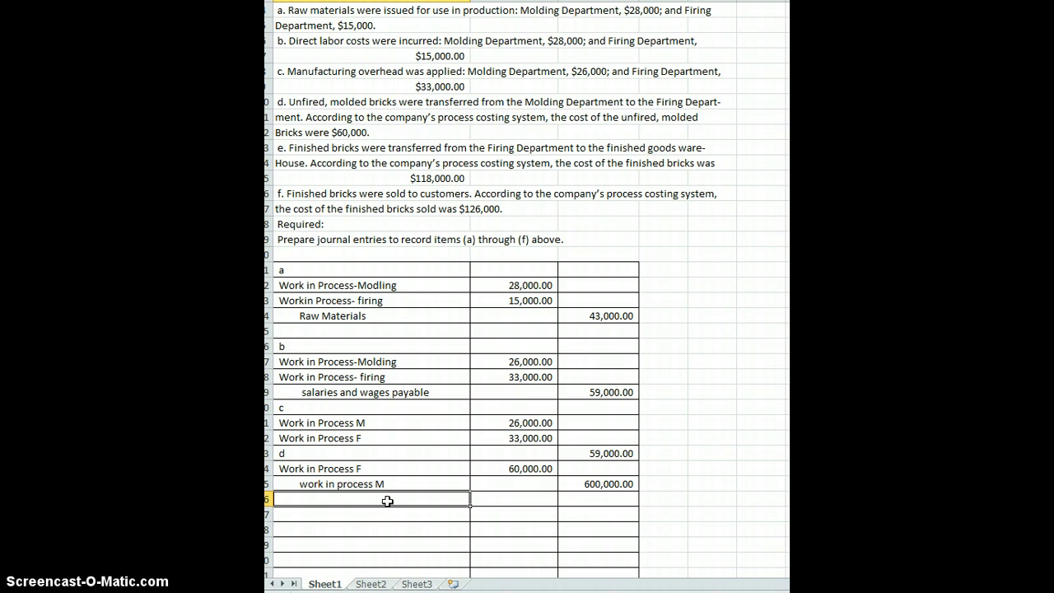
{"action": "type", "text": "F"}
{"action": "key", "text": "BackSpace"}
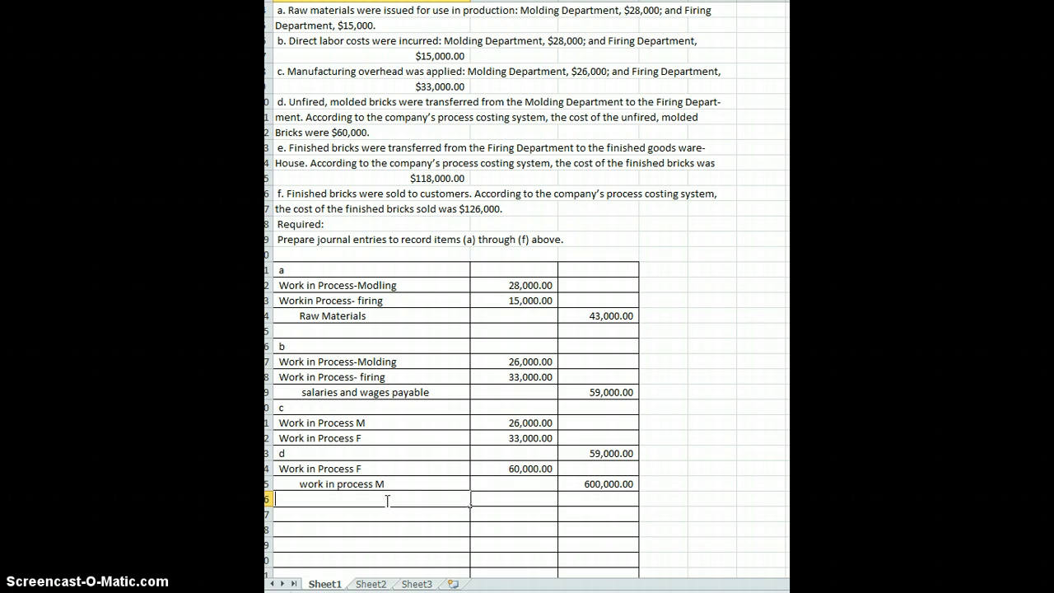
{"action": "type", "text": "e"}
{"action": "key", "text": "Return"}
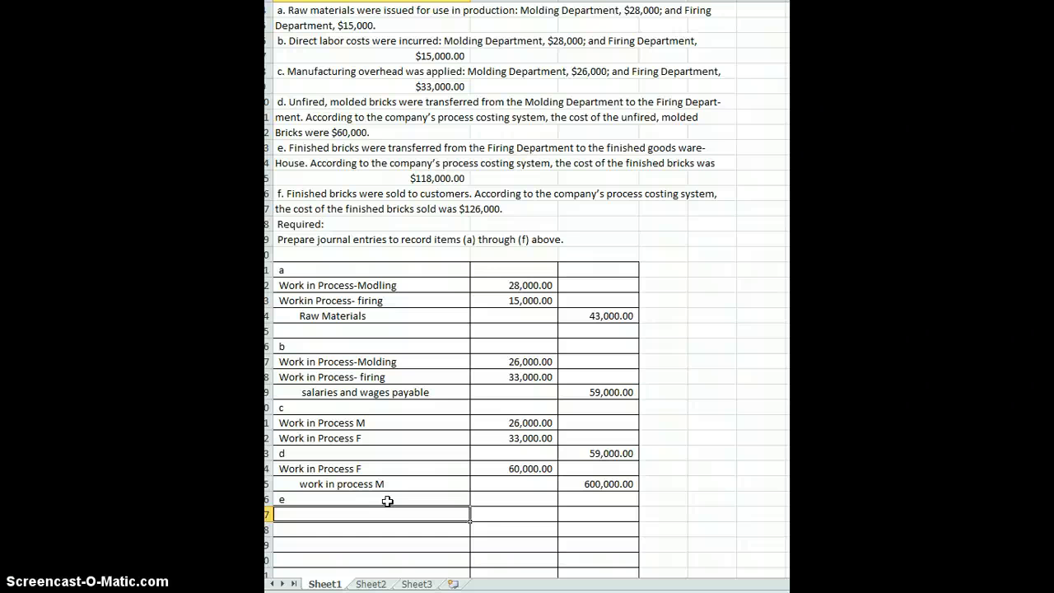
Step: Debit finished goods 118,000.00 for entry (e)
{"action": "type", "text": "finsis"}
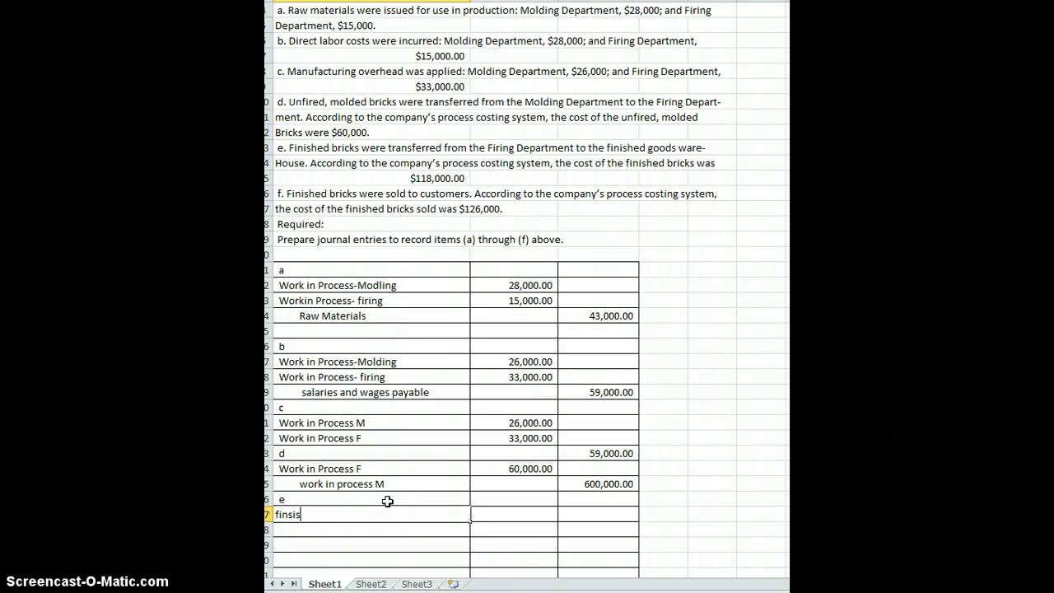
{"action": "type", "text": "hed goods"}
{"action": "key", "text": "Tab"}
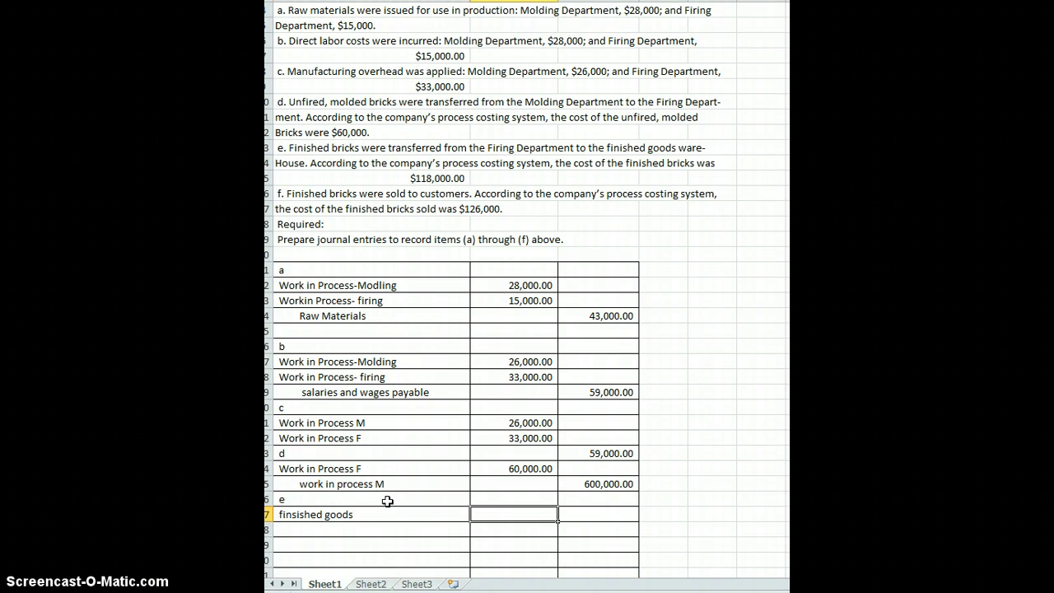
{"action": "type", "text": "118000"}
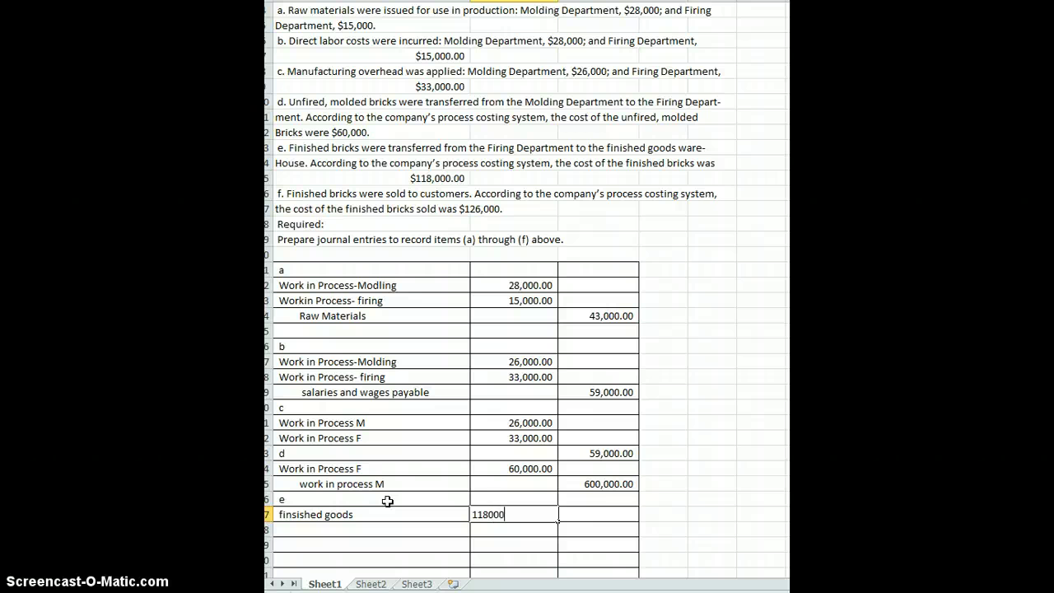
{"action": "key", "text": "Return"}
{"action": "key", "text": "Return"}
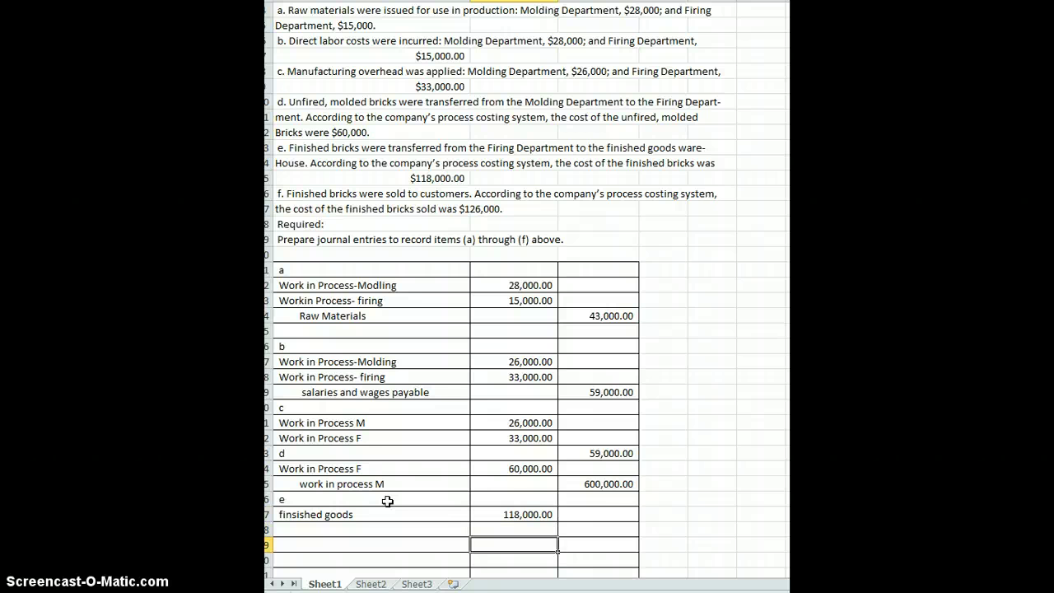
Step: Credit Work in Process F 118,000.00, correcting the mistyped 11,800
{"action": "key", "text": "Up"}
{"action": "key", "text": "Left"}
{"action": "key", "text": "F2"}
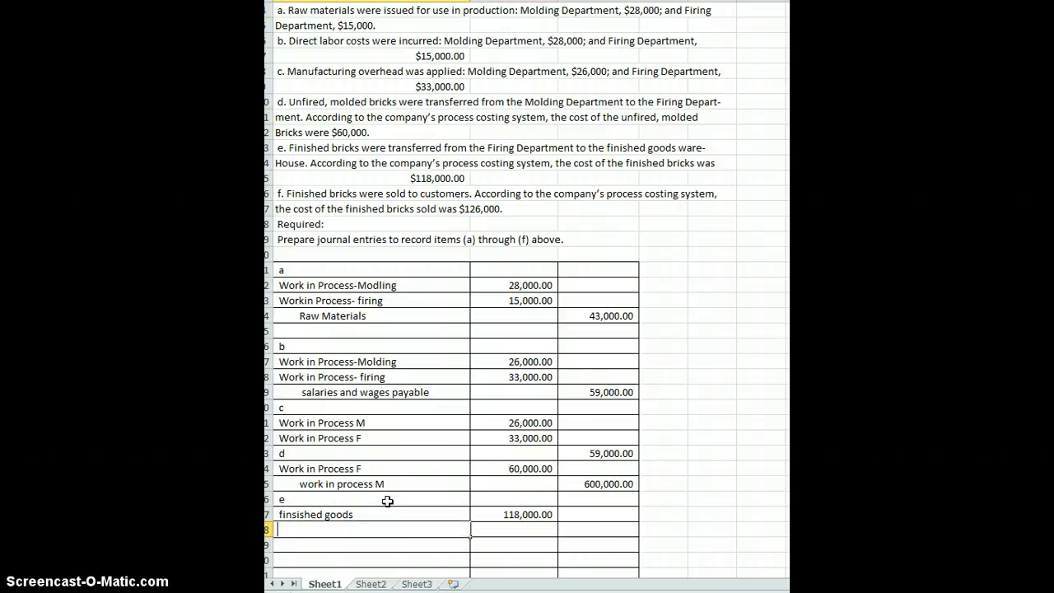
{"action": "type", "text": "Work in Process F"}
{"action": "key", "text": "Tab"}
{"action": "key", "text": "Tab"}
{"action": "type", "text": "11"}
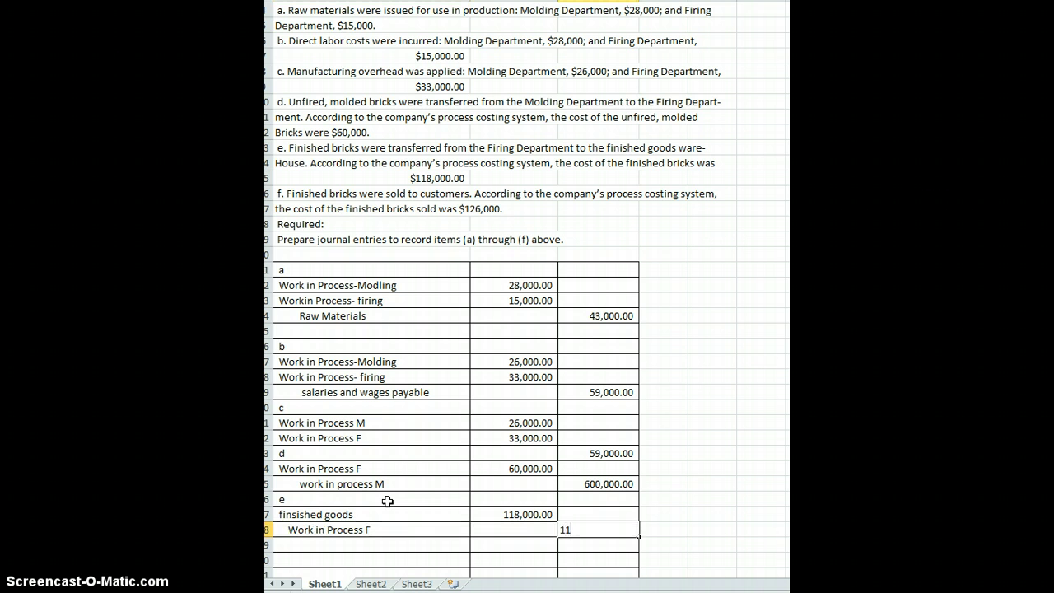
{"action": "type", "text": ",800"}
{"action": "key", "text": "Return"}
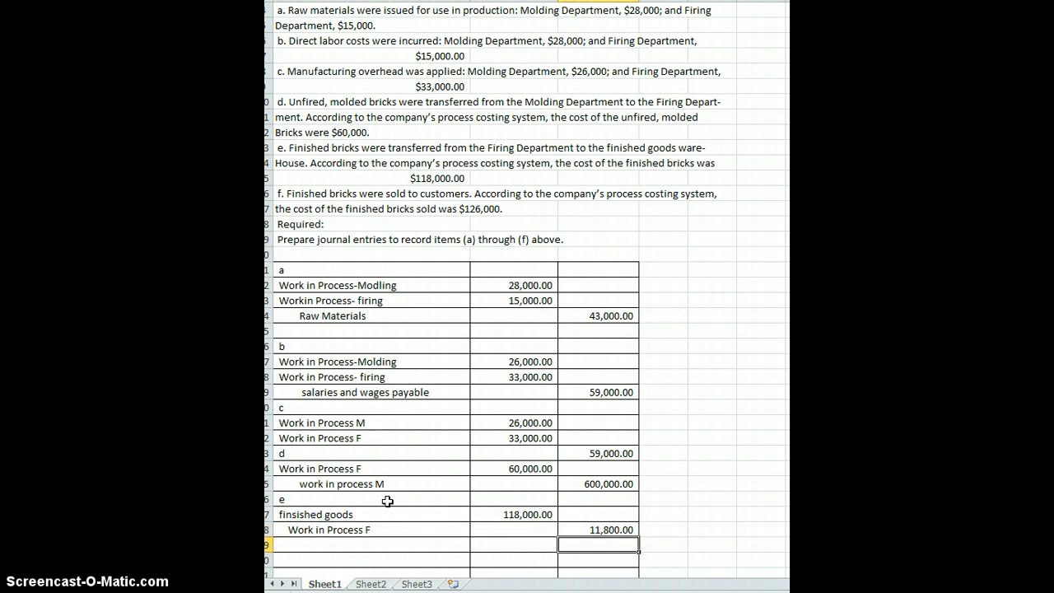
{"action": "left_click", "coordinate": [625, 531]}
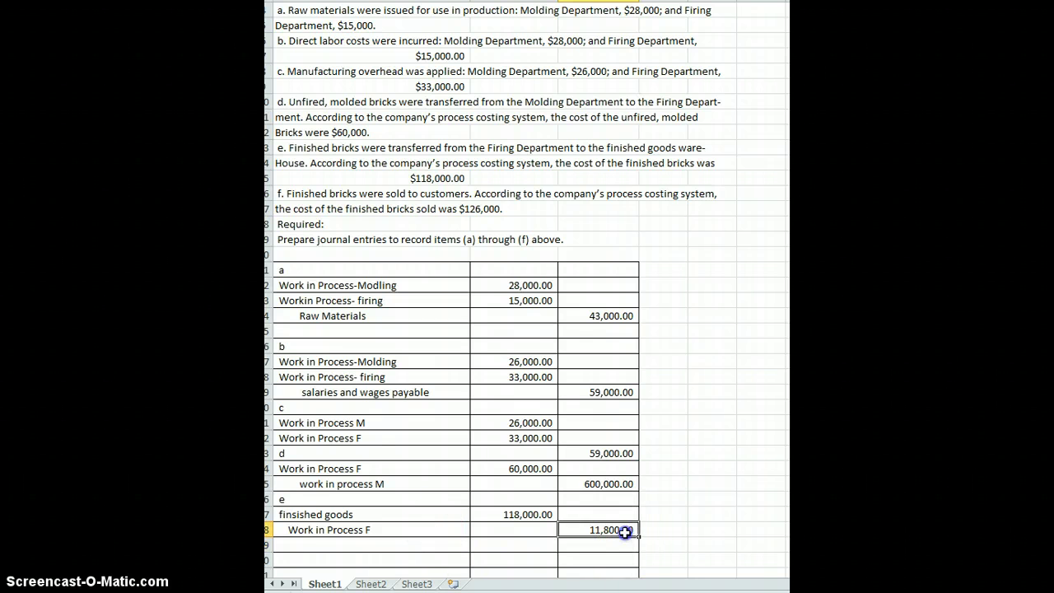
{"action": "type", "text": "118,00"}
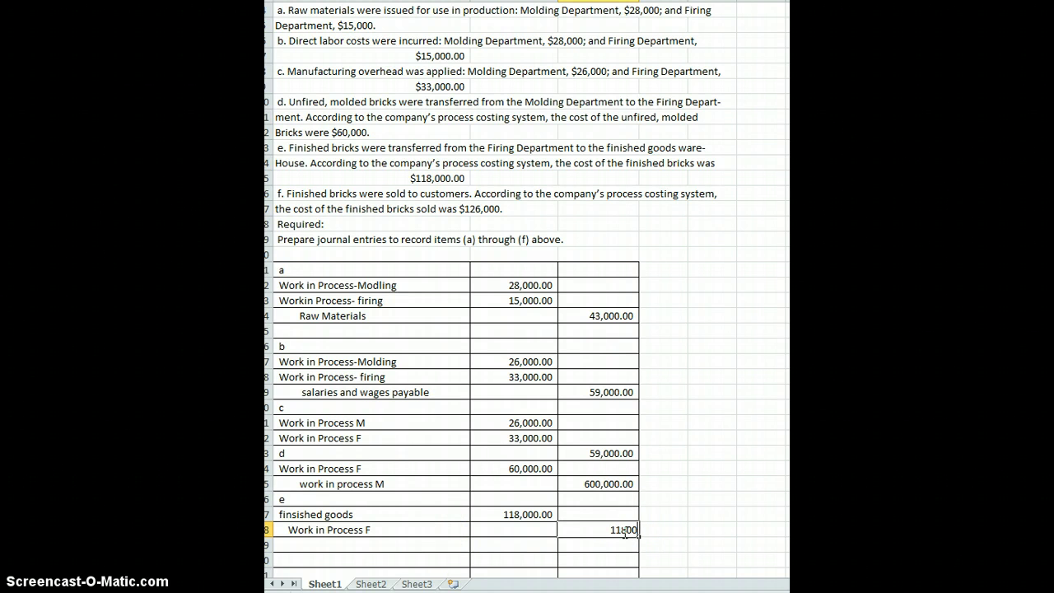
{"action": "type", "text": "0"}
{"action": "key", "text": "Return"}
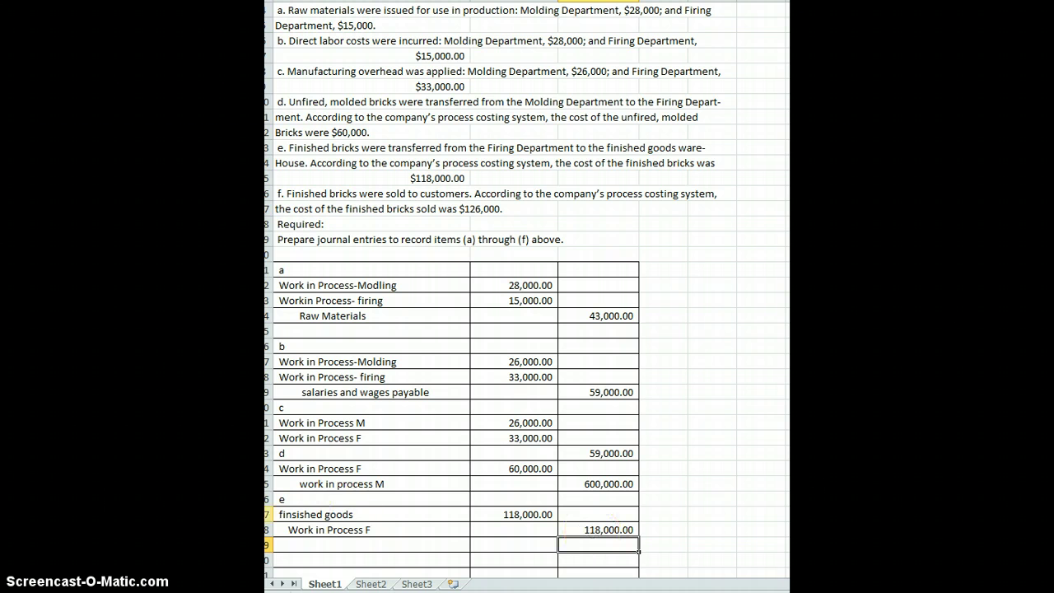
{"action": "left_click", "coordinate": [360, 542]}
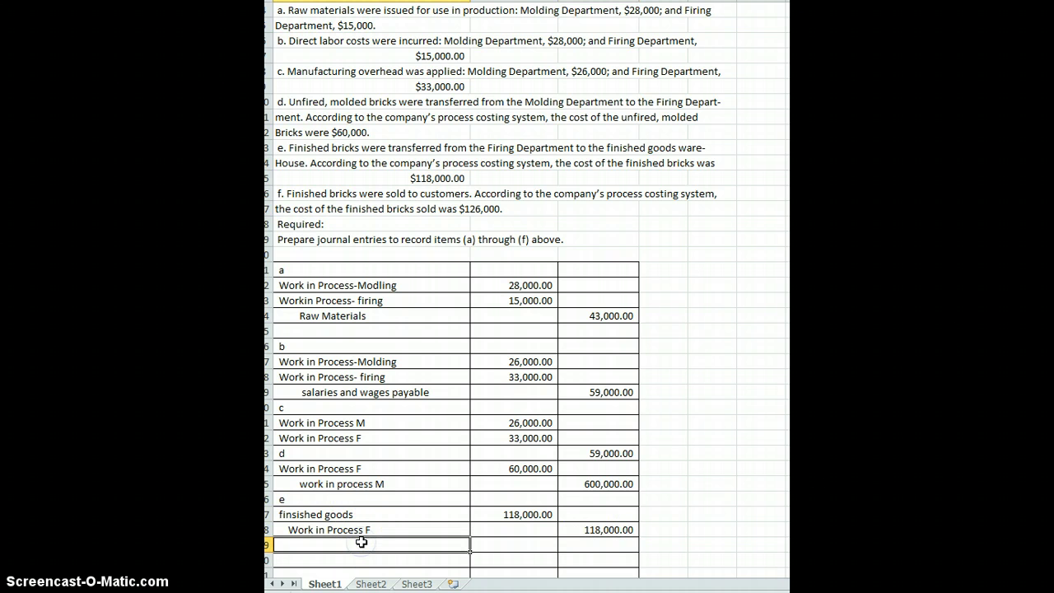
Step: Replace the stray 'finsished goods' text with the label 'f' for entry (f)
{"action": "type", "text": "finsished goods"}
{"action": "key", "text": "Return"}
{"action": "left_click", "coordinate": [362, 542]}
{"action": "double_click", "coordinate": [362, 543]}
{"action": "type", "text": "f"}
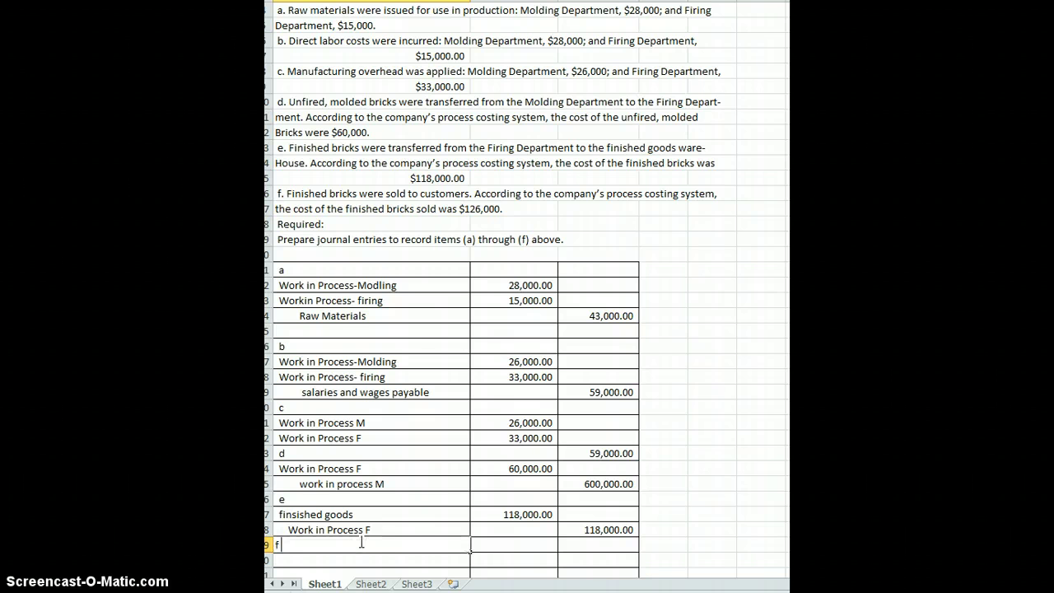
{"action": "scroll", "coordinate": [581, 421], "scroll_direction": "down", "scroll_amount": 1}
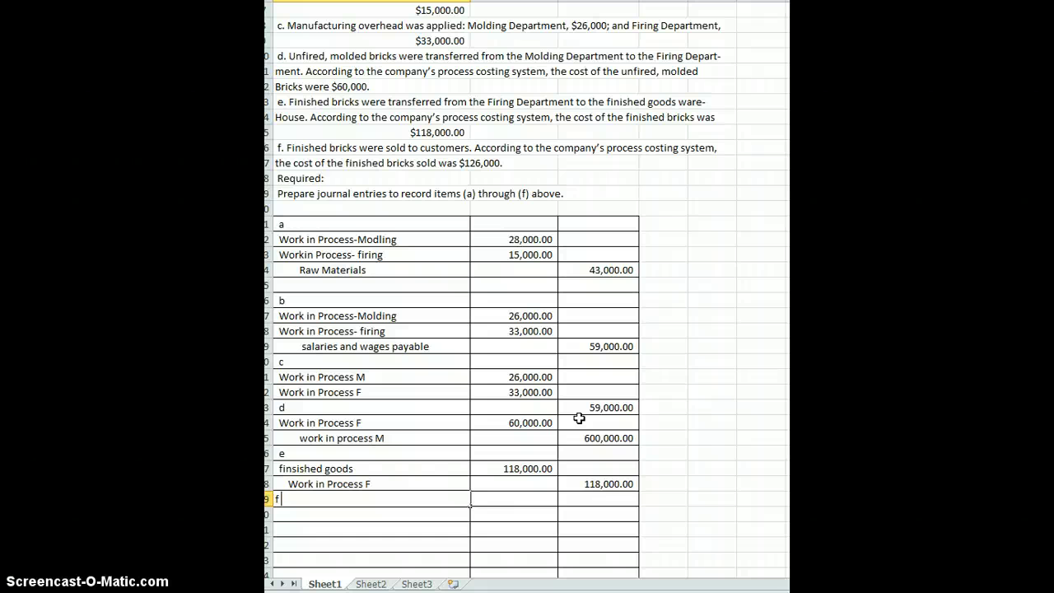
{"action": "key", "text": "Return"}
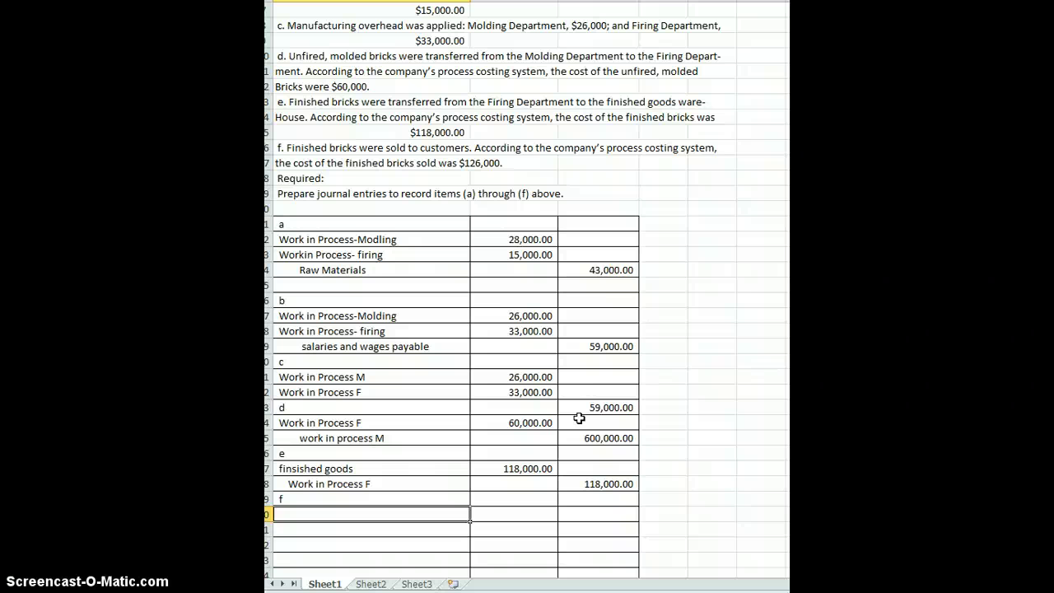
Step: Enter Cost of Goods Sold and Finished Goods as the accounts for entry (f)
{"action": "type", "text": "Cost"}
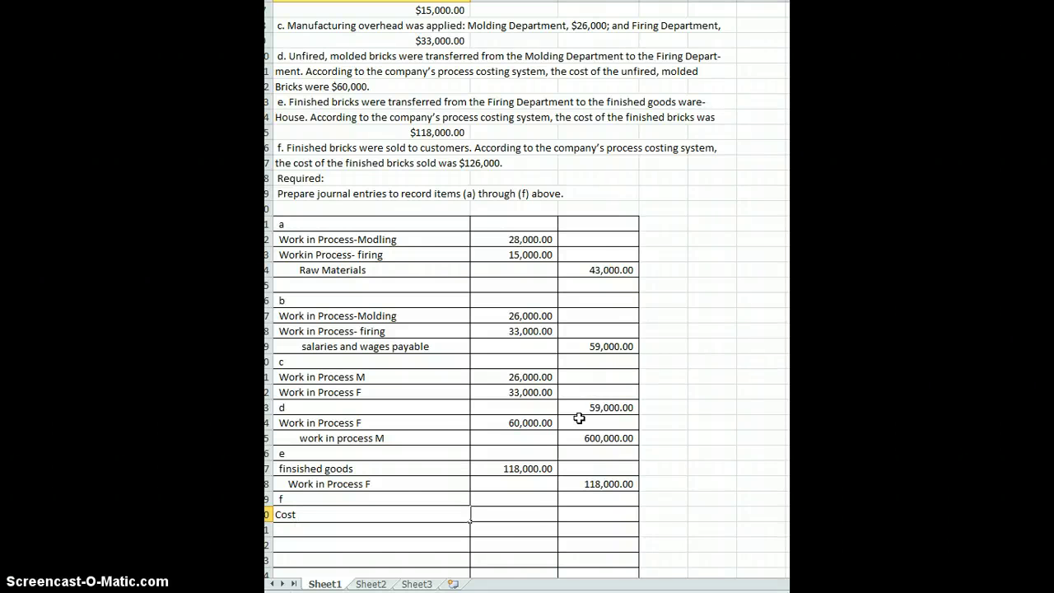
{"action": "type", "text": " of Goods Sold"}
{"action": "key", "text": "Return"}
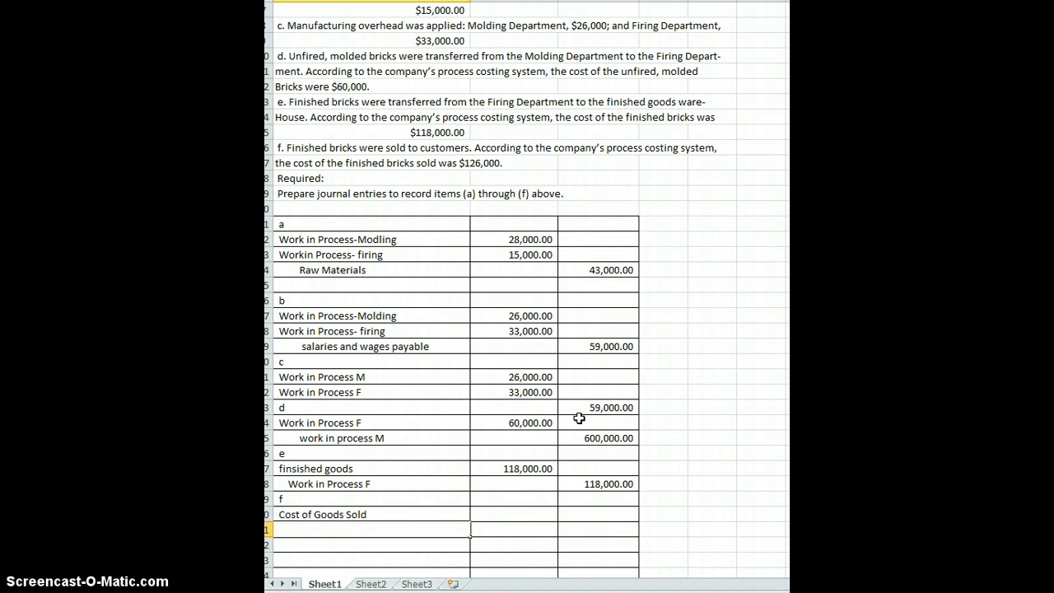
{"action": "type", "text": "Finished"}
{"action": "type", "text": "Goods"}
{"action": "key", "text": "Up"}
Step: Debit Cost of Goods Sold 126,000.00 and credit Finished Goods 126,000.00
{"action": "key", "text": "Right"}
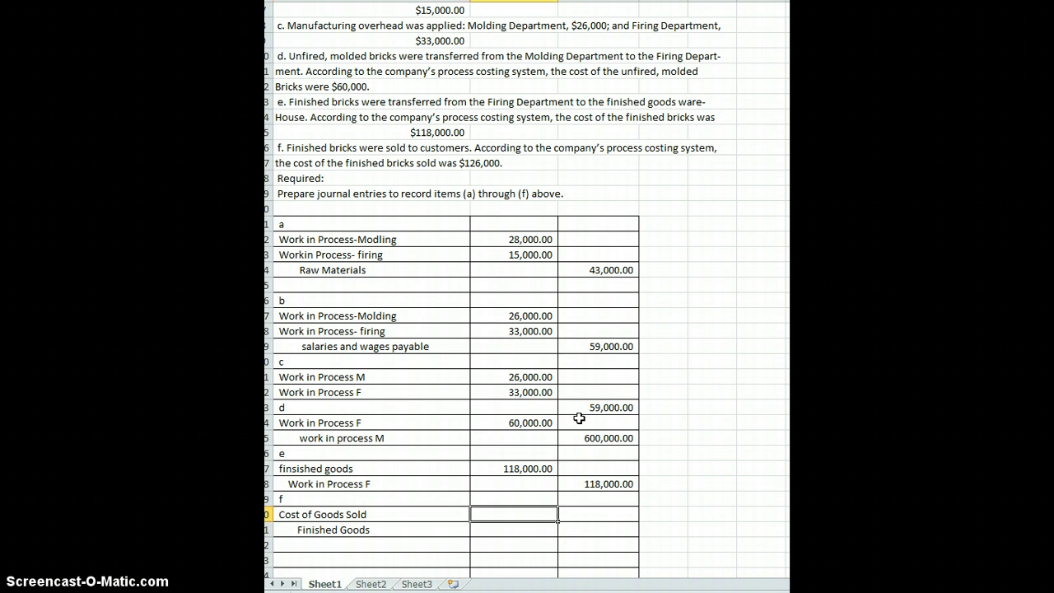
{"action": "type", "text": "126000"}
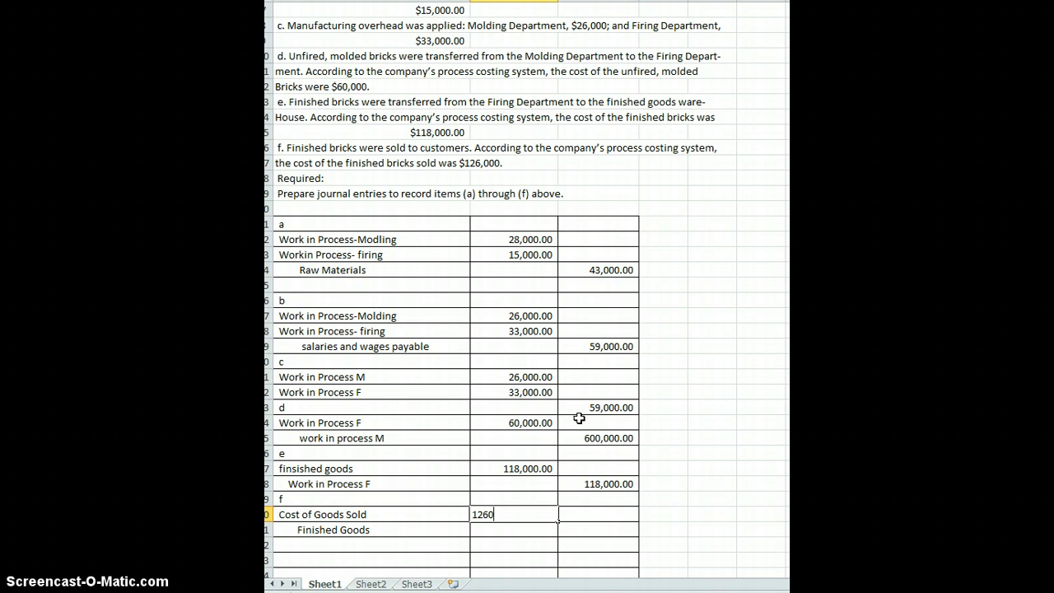
{"action": "key", "text": "Return"}
{"action": "key", "text": "Right"}
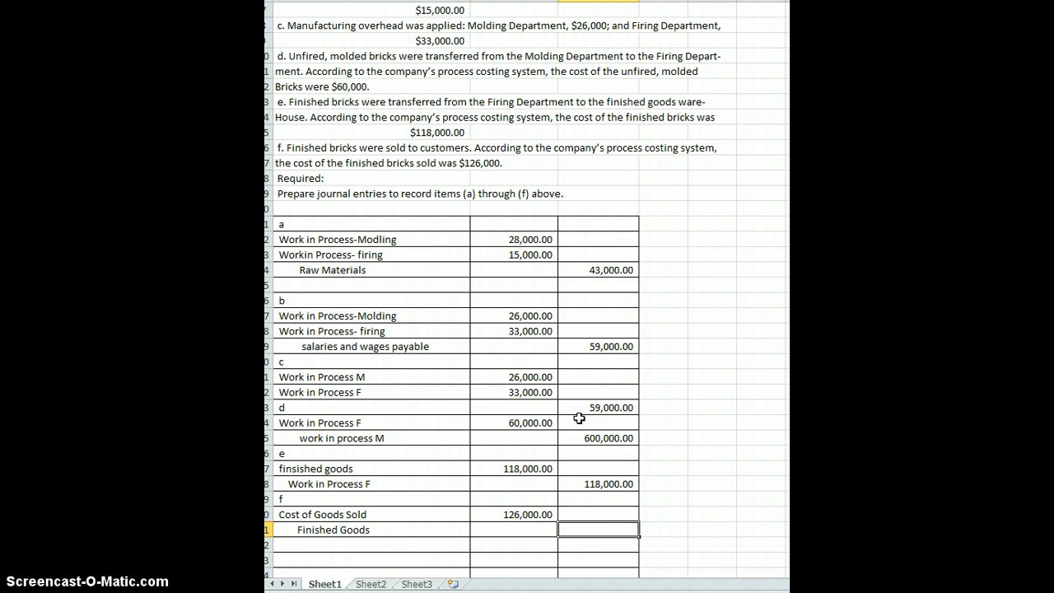
{"action": "type", "text": "126000"}
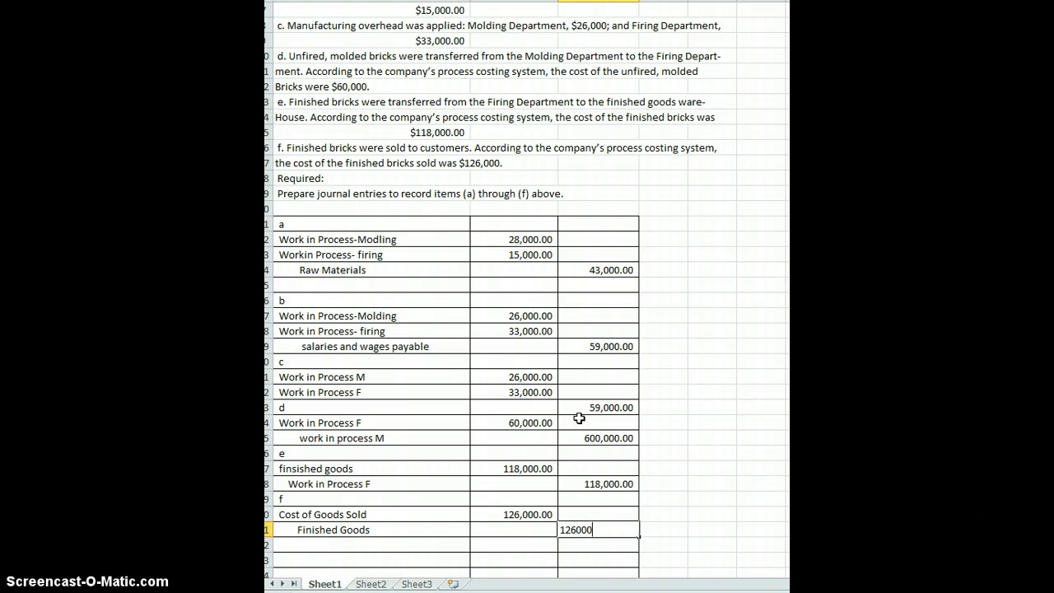
{"action": "key", "text": "Return"}
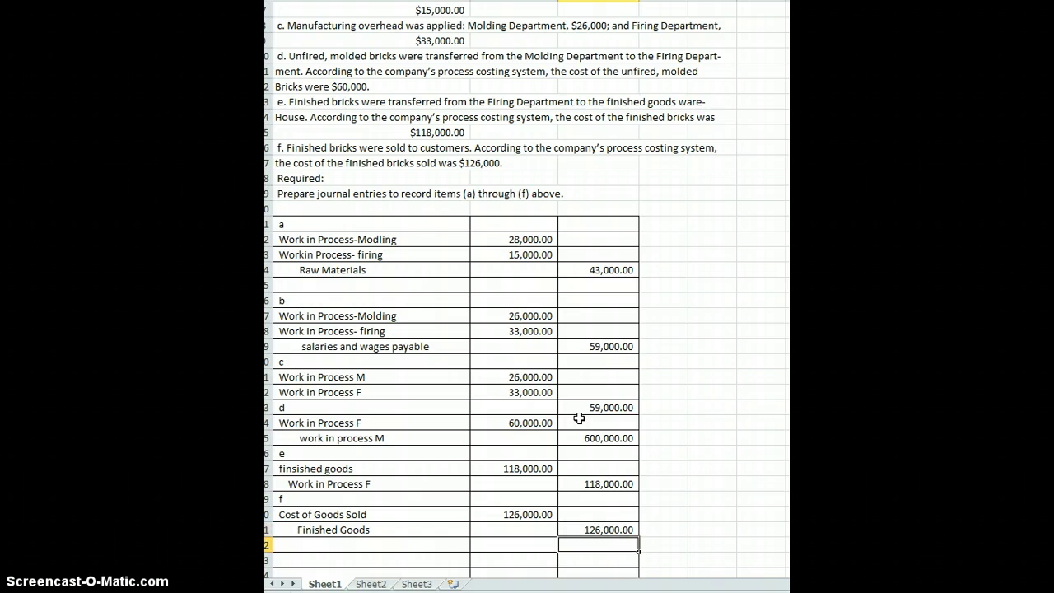